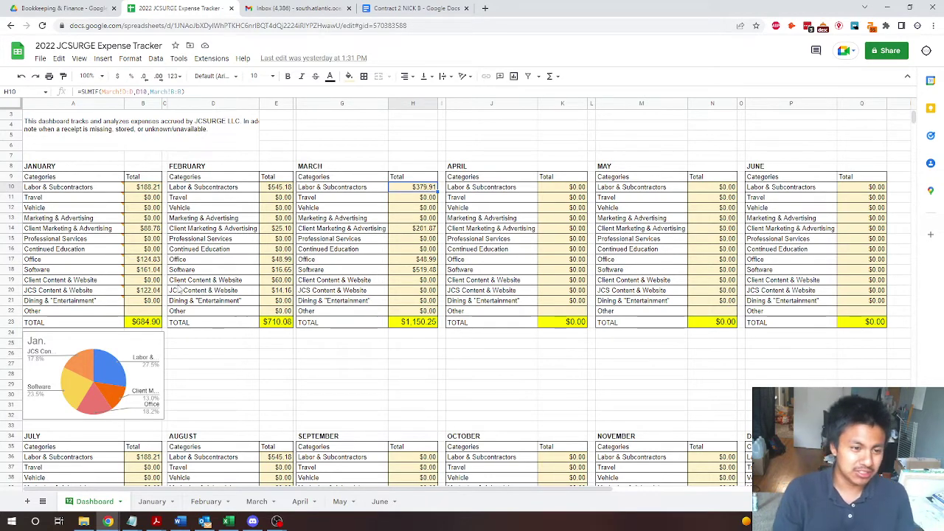
# Look over the dashboard's monthly expense tables from January through December, including the January pie chart
pyautogui.scroll(1, 188, 317)
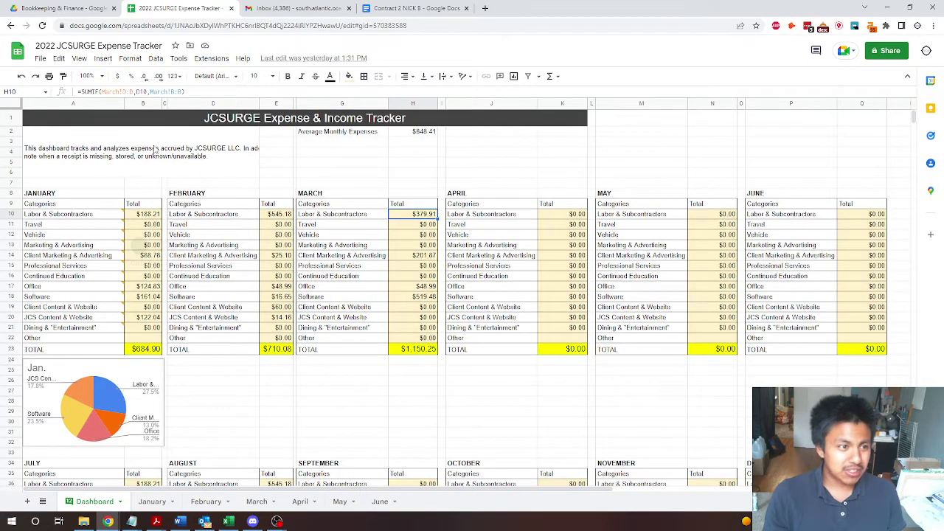
pyautogui.scroll(-6, 195, 341)
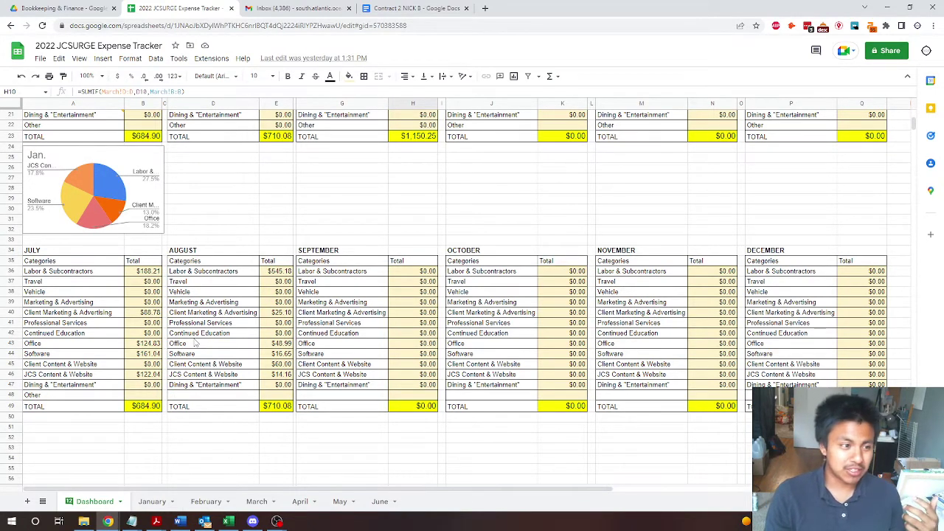
pyautogui.scroll(6, 225, 346)
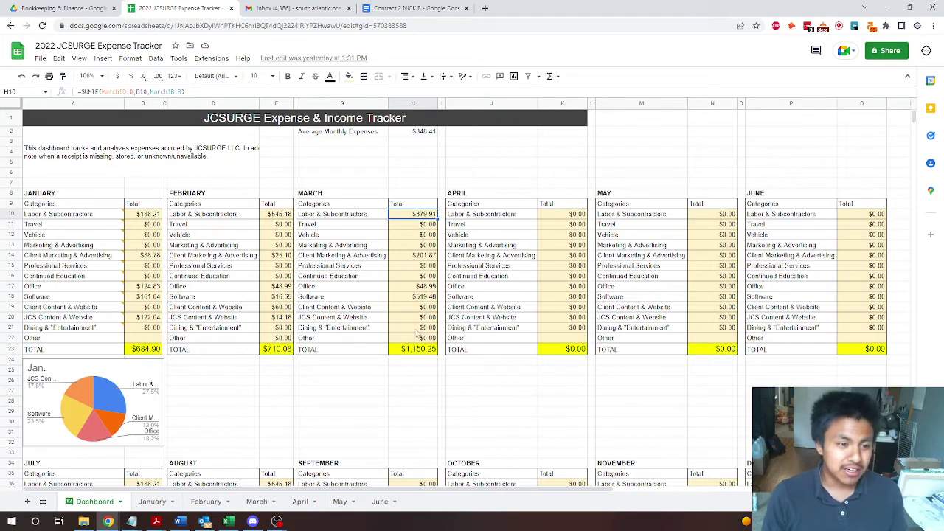
pyautogui.scroll(-2, 254, 369)
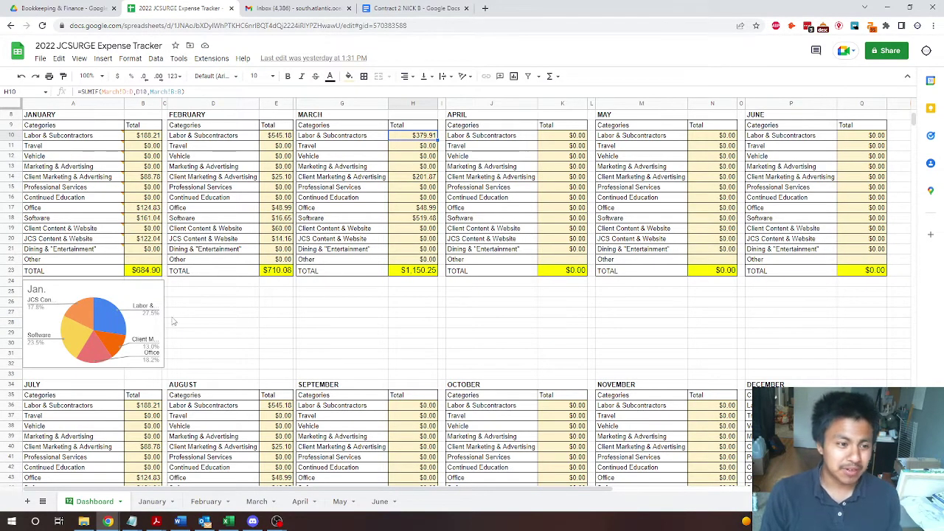
pyautogui.scroll(2, 173, 319)
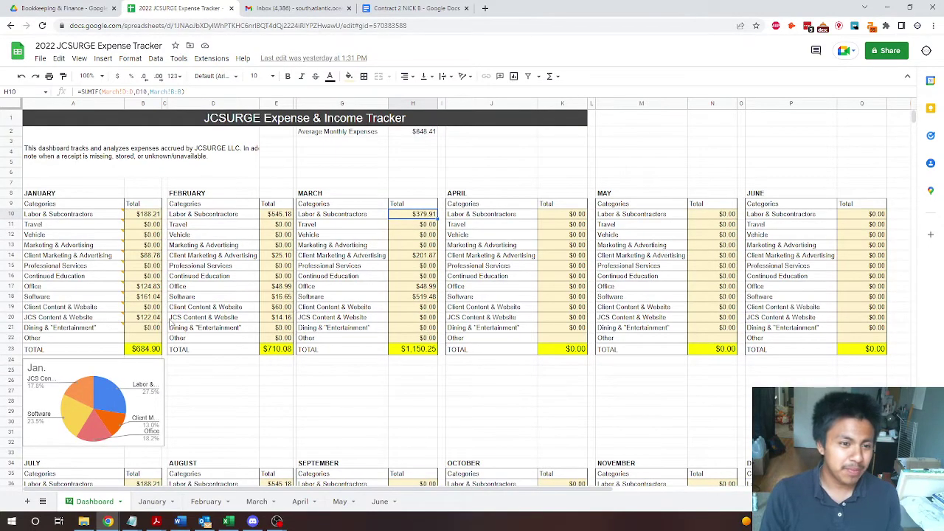
pyautogui.scroll(-4, 171, 322)
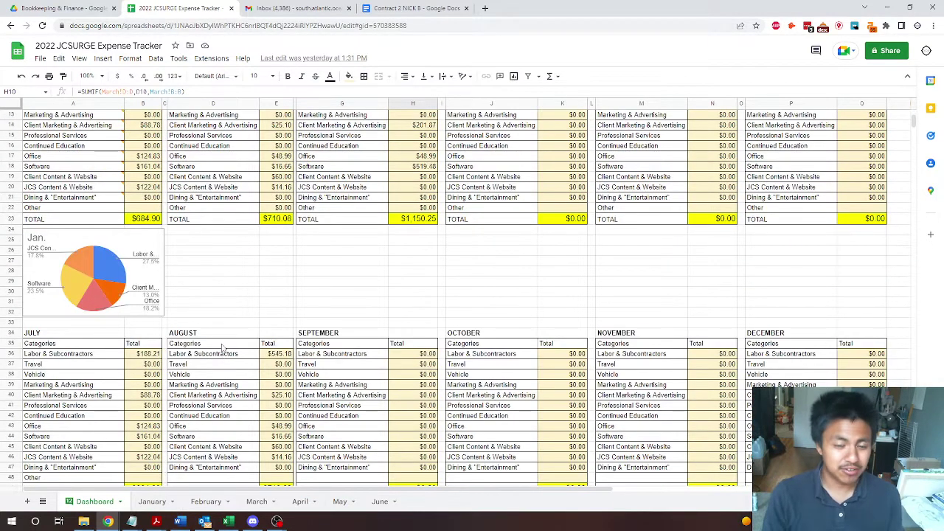
pyautogui.scroll(2, 222, 346)
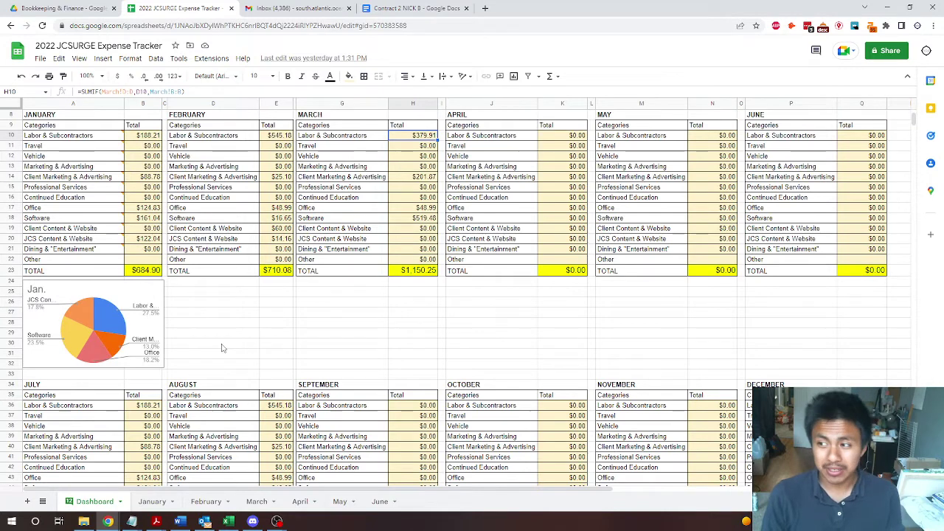
pyautogui.scroll(3, 221, 347)
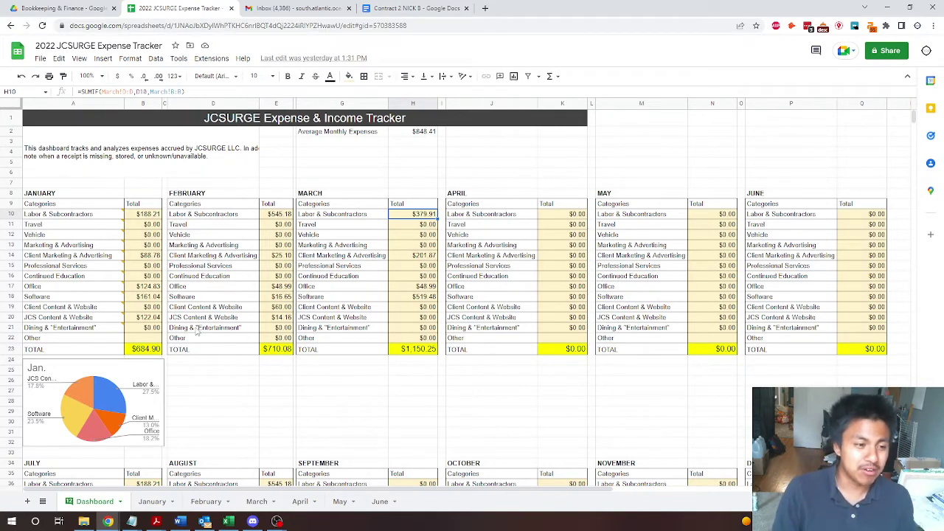
pyautogui.scroll(-2, 306, 430)
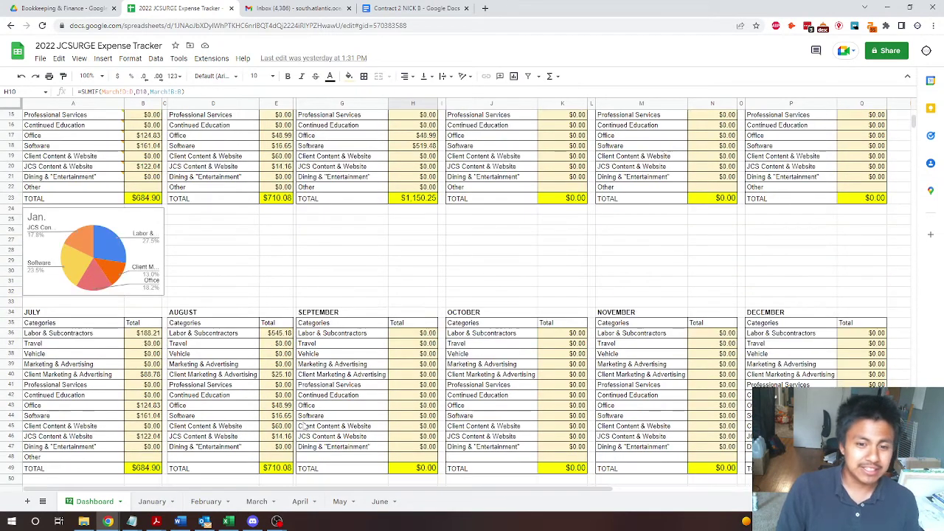
pyautogui.scroll(-1, 304, 425)
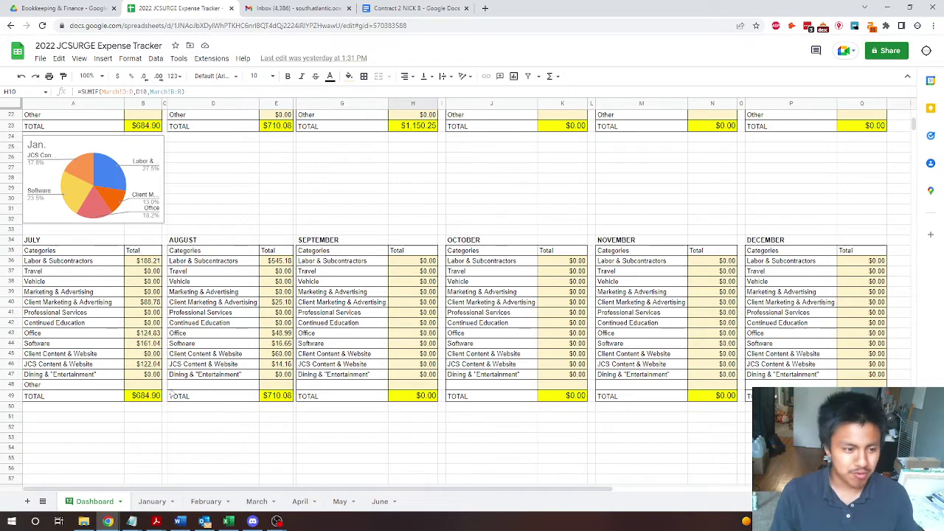
pyautogui.scroll(3, 181, 394)
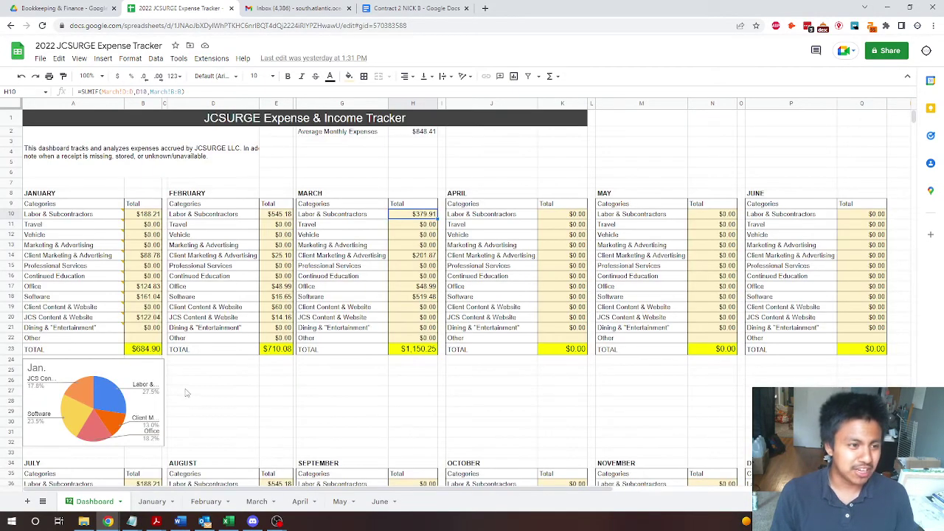
# Go through January's expense categories one by one, from Labor & Subcontractors down to the TOTAL row
pyautogui.moveTo(111, 222)
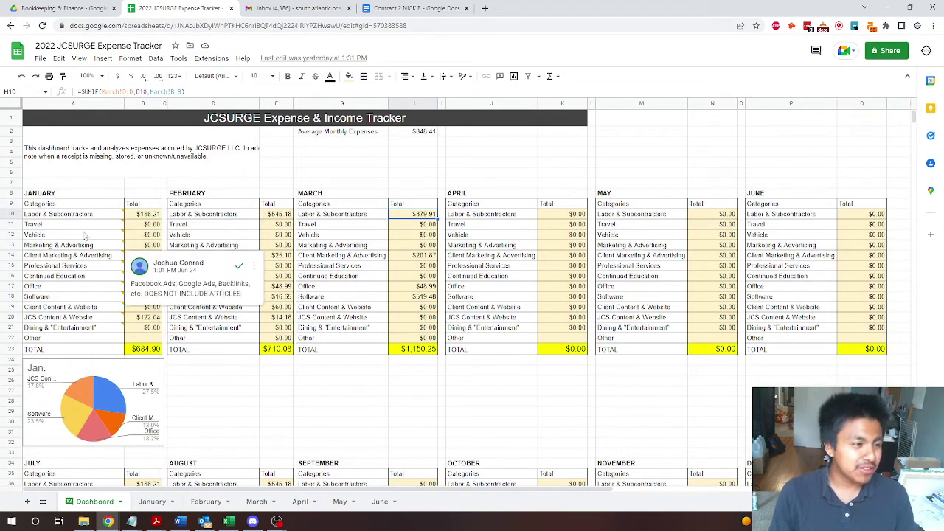
pyautogui.click(107, 208)
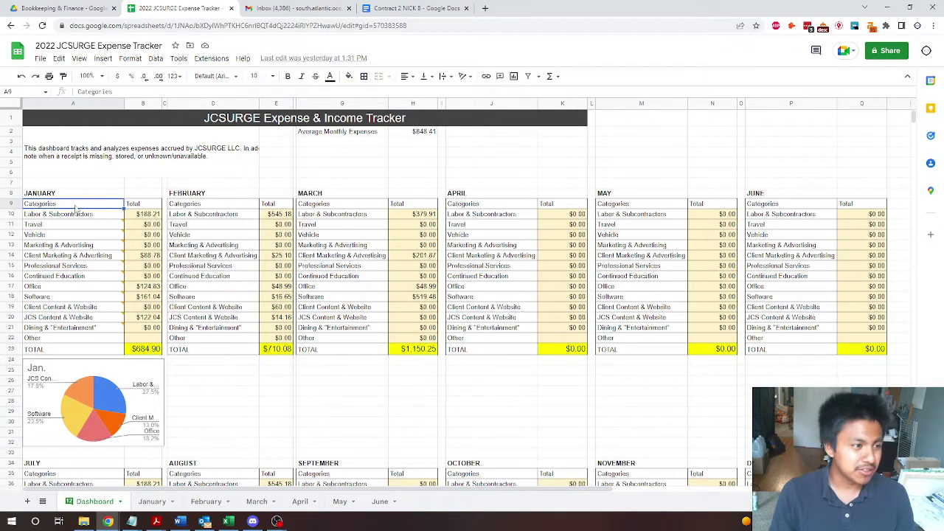
pyautogui.click(74, 214)
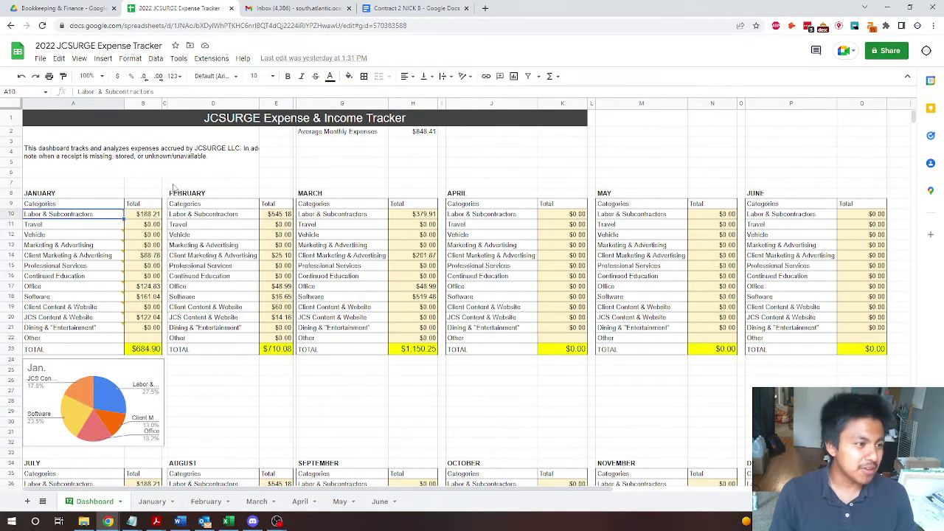
pyautogui.press('Down')
pyautogui.press('Down')
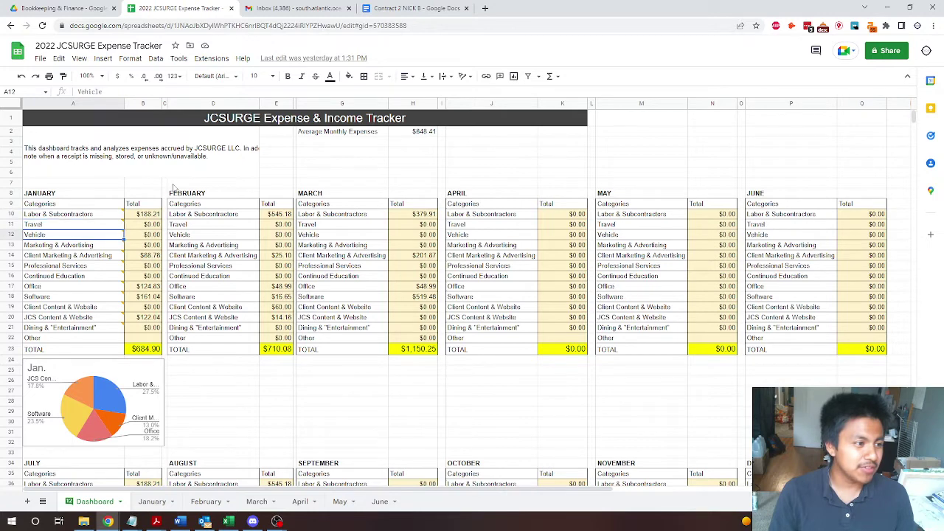
pyautogui.press('Down')
pyautogui.press('Down')
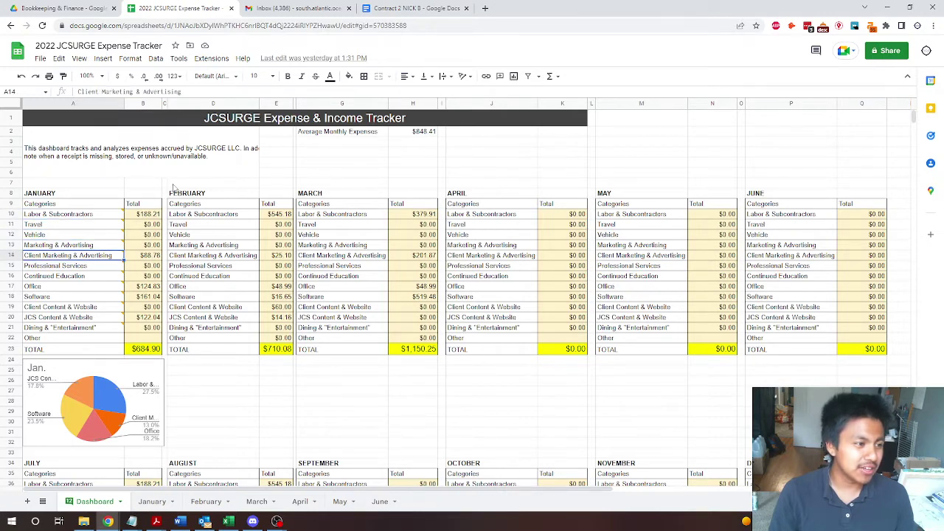
pyautogui.press('Down')
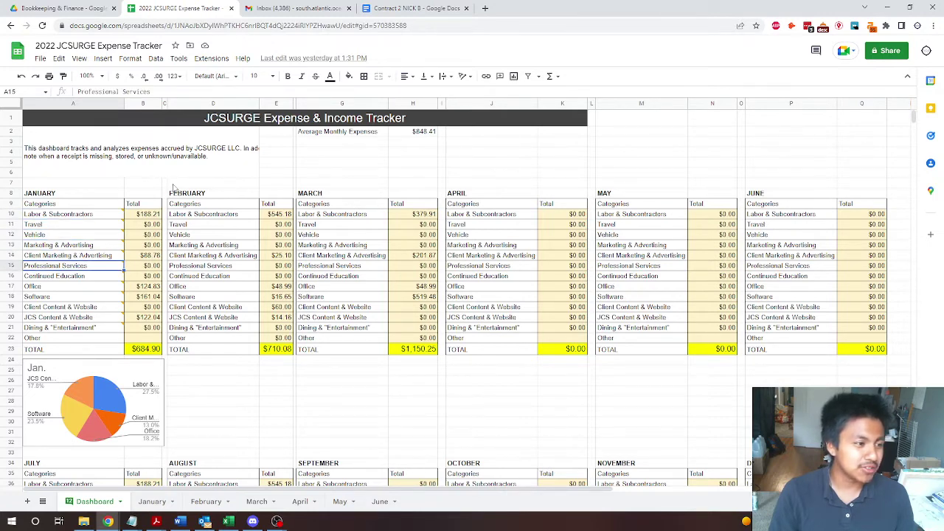
pyautogui.press('Down')
pyautogui.press('Down')
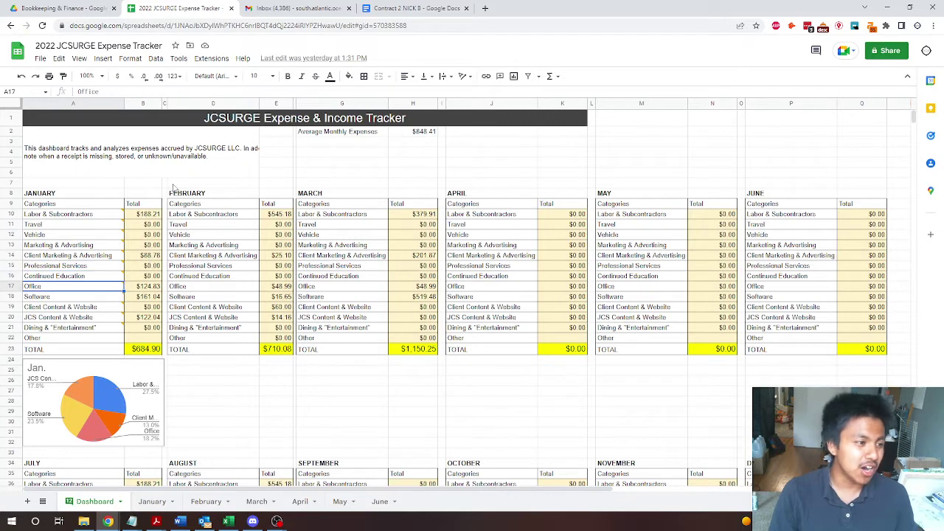
pyautogui.press('Down')
pyautogui.press('Down')
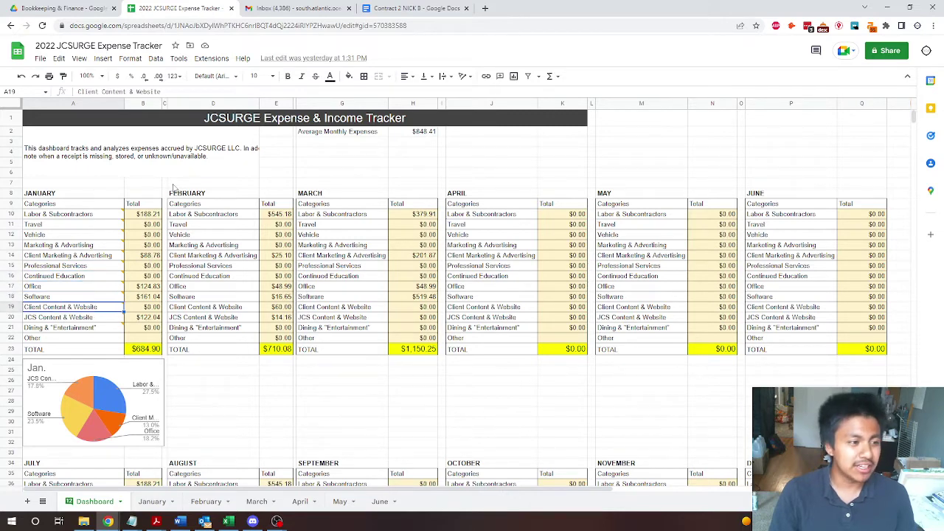
pyautogui.press('Down')
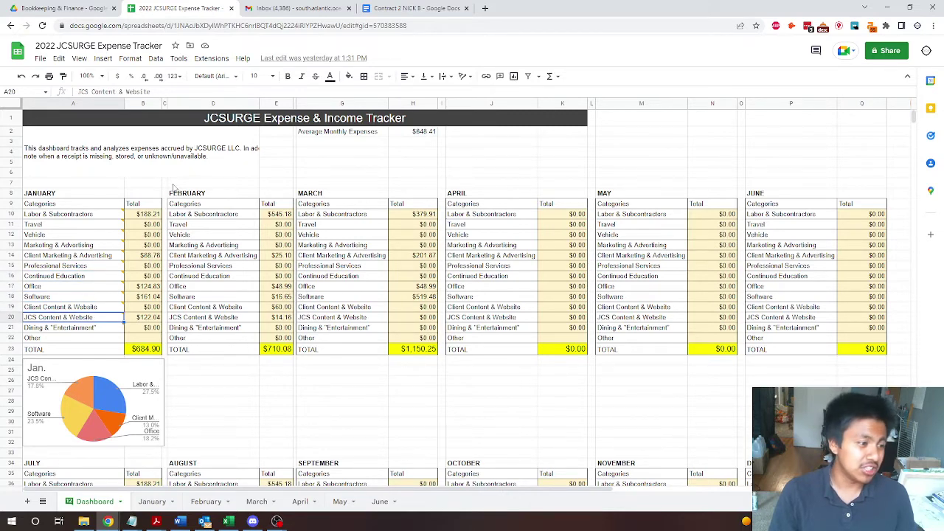
pyautogui.press('Down')
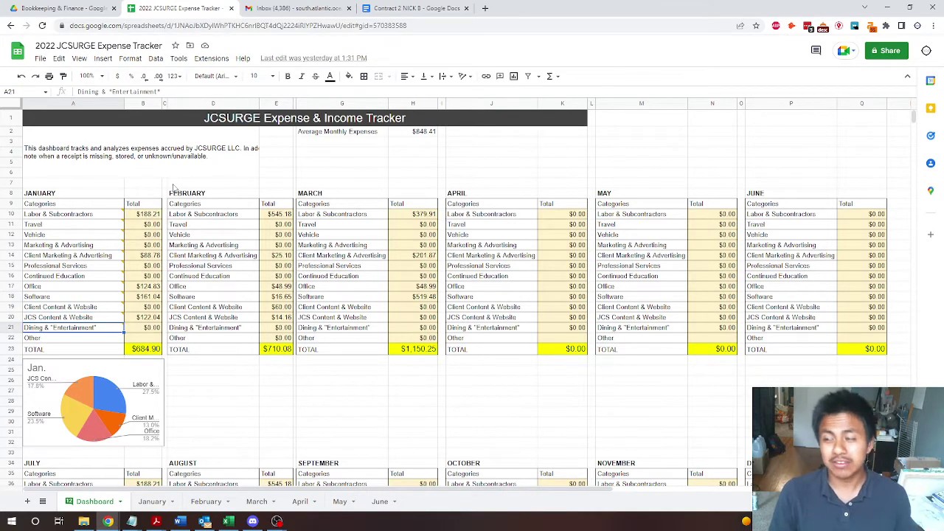
pyautogui.press('Down')
pyautogui.press('Down')
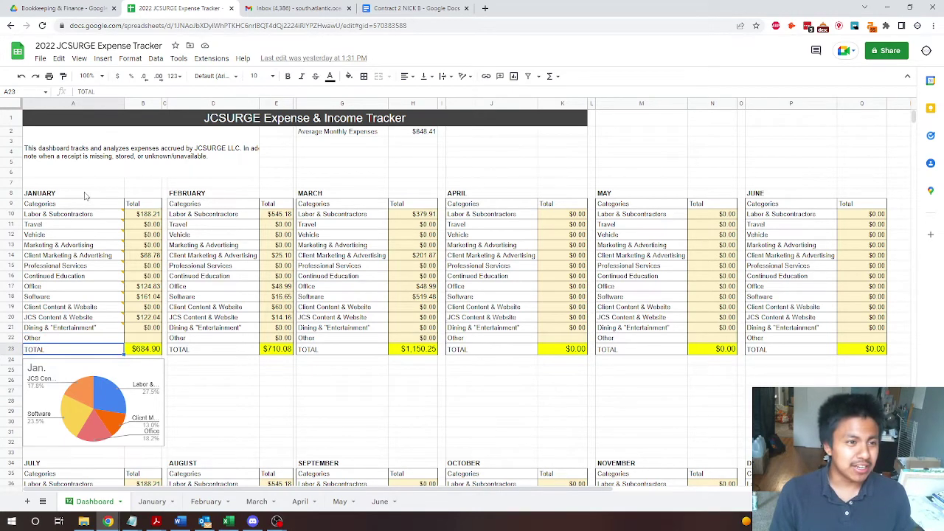
# Read the note on January's Labor & Subcontractors category and inspect that category's total cells for January, February and March
pyautogui.moveTo(74, 214)
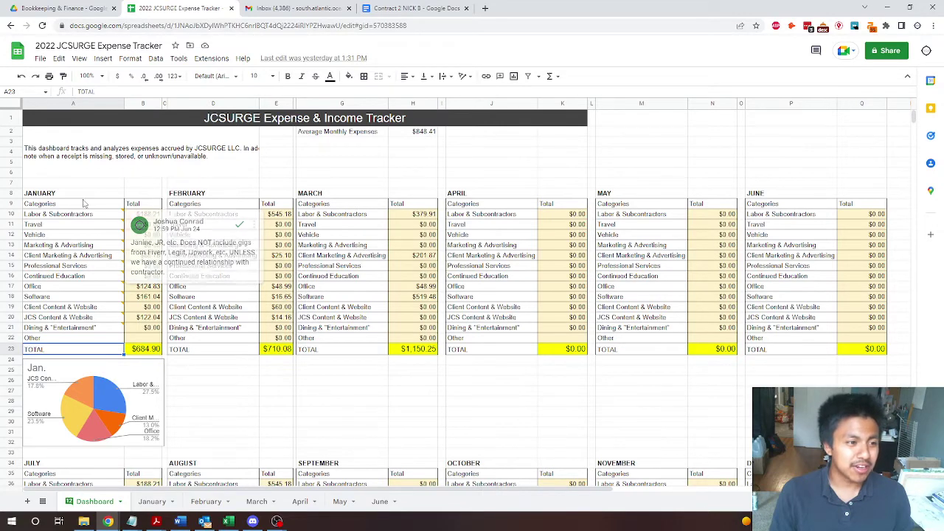
pyautogui.click(98, 186)
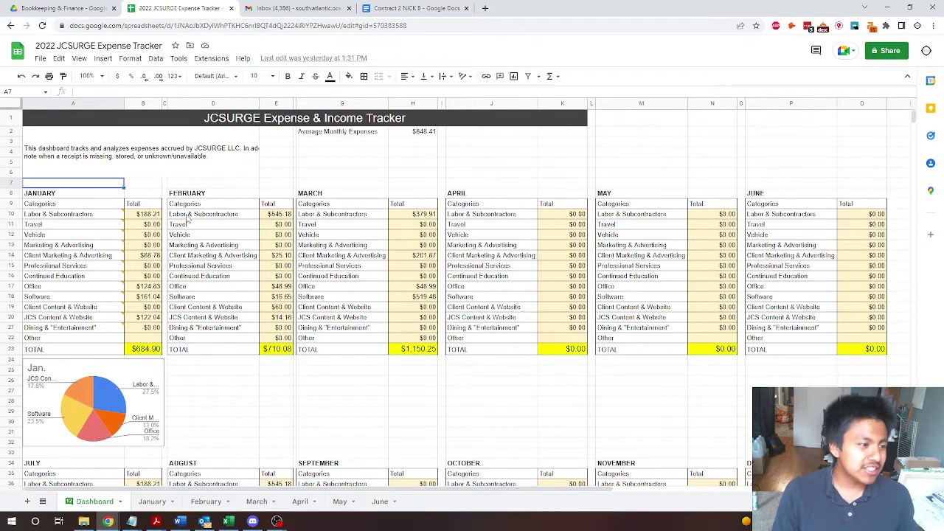
pyautogui.click(153, 216)
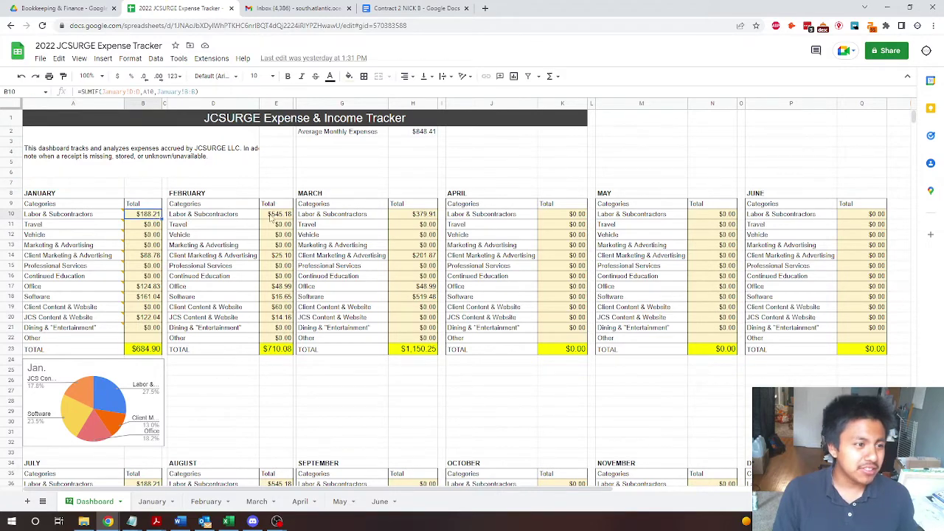
pyautogui.click(271, 216)
pyautogui.click(424, 216)
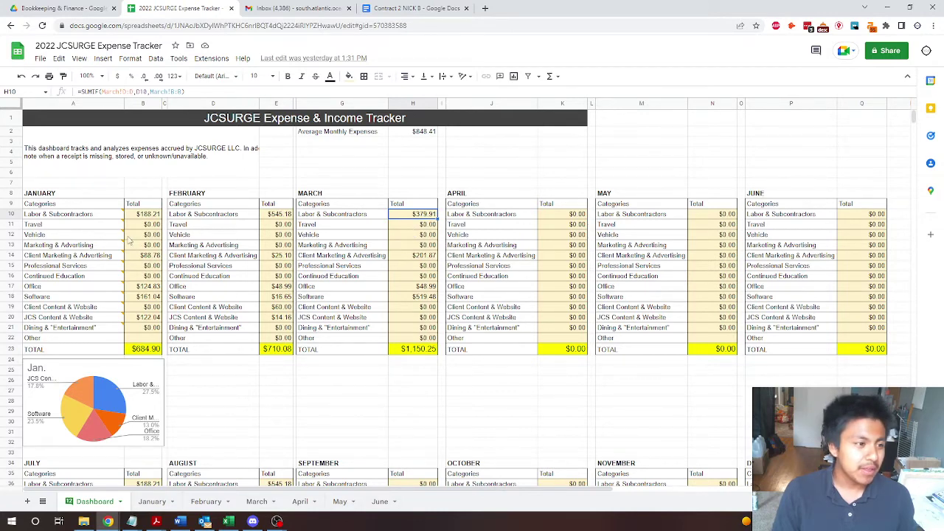
# Inspect January's Travel total, followed by the Vehicle and Marketing & Advertising categories
pyautogui.click(153, 225)
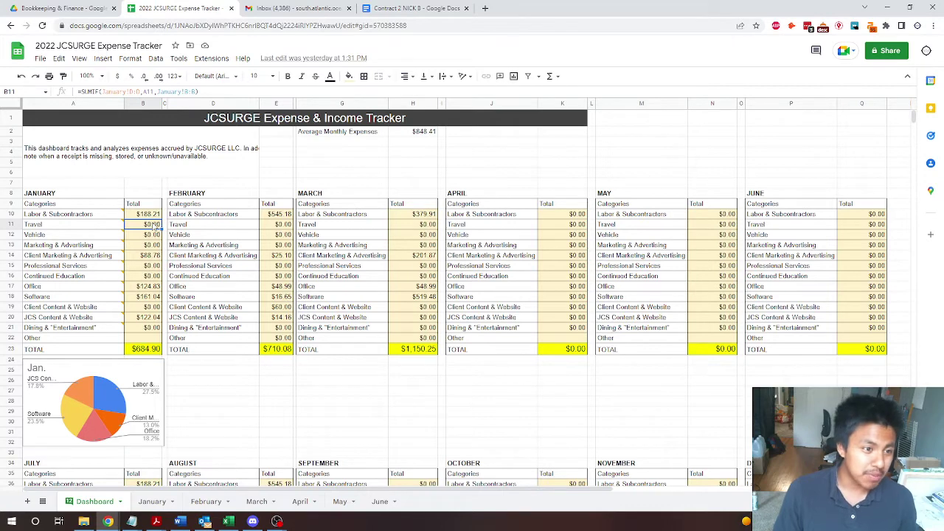
pyautogui.press('Down')
pyautogui.press('Left')
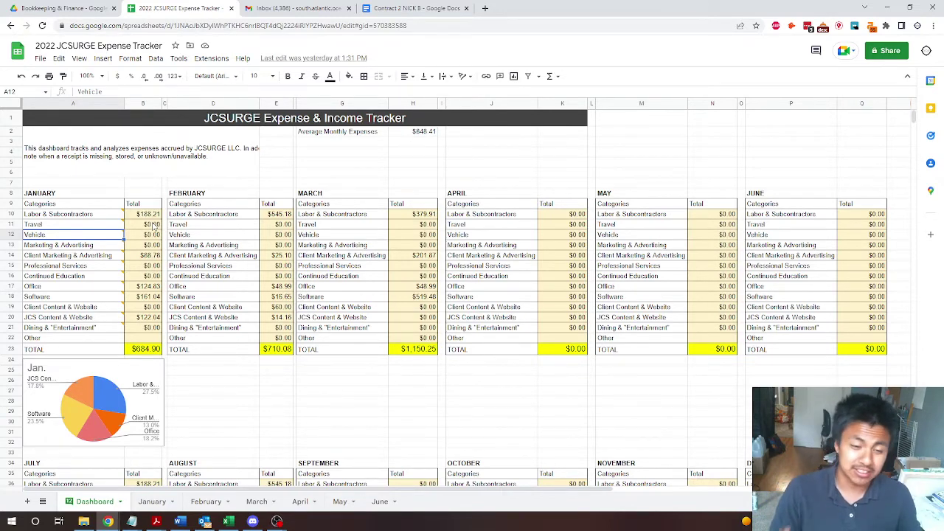
pyautogui.press('Down')
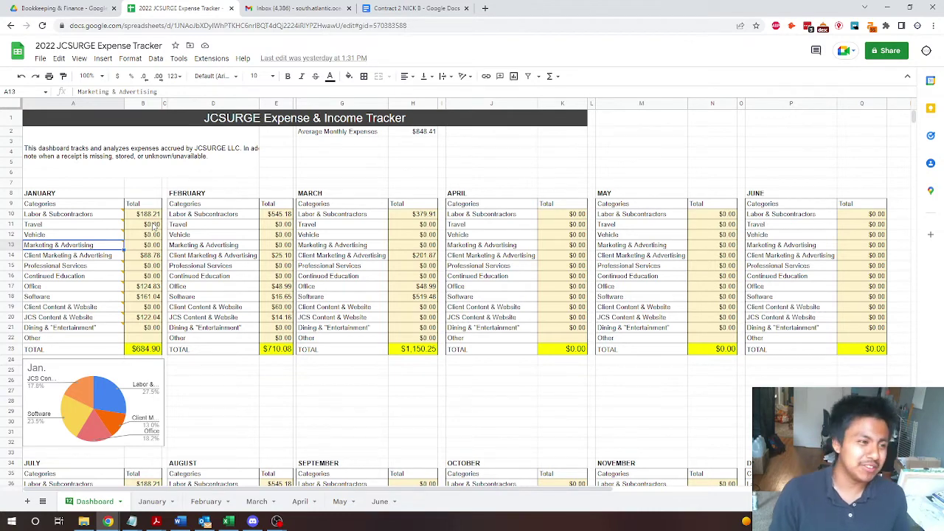
# Read the comments on January's Marketing & Advertising, Labor & Subcontractors, Client Marketing & Advertising and Professional Services categories
pyautogui.scroll(-2, 197, 168)
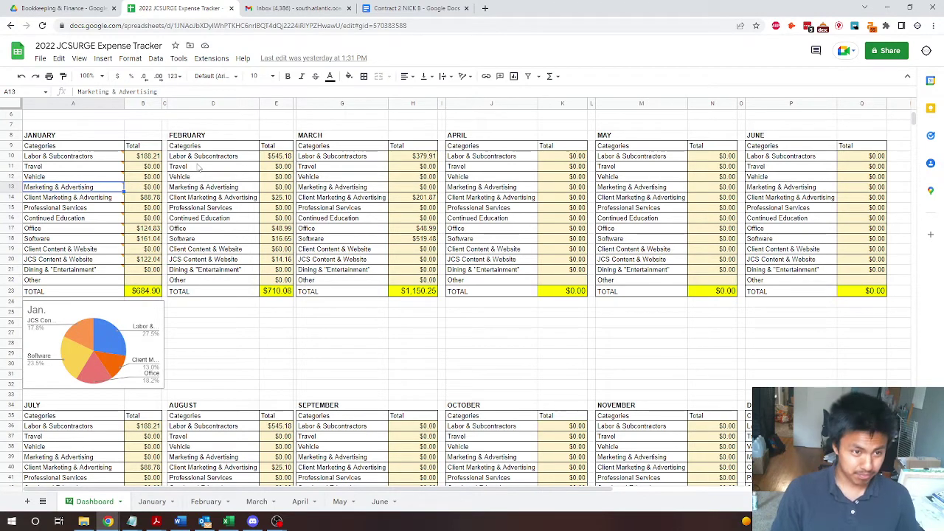
pyautogui.moveTo(120, 188)
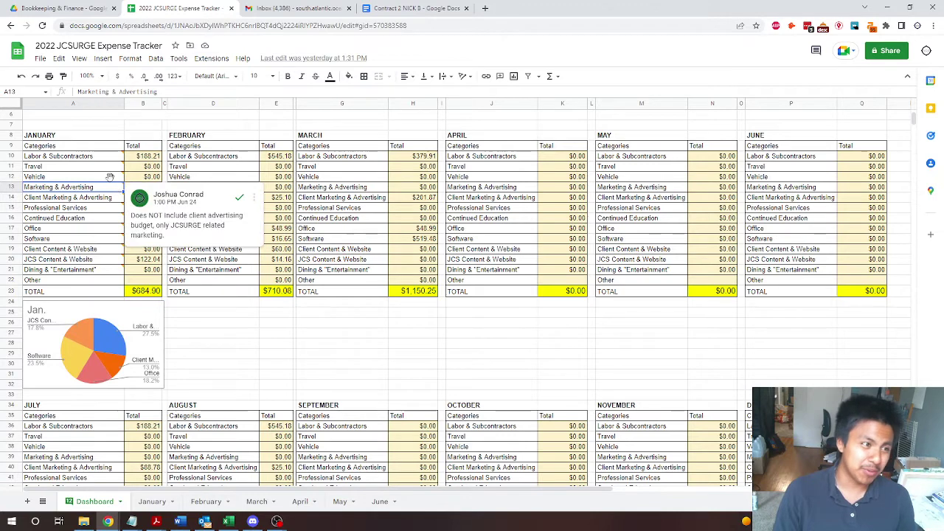
pyautogui.moveTo(102, 158)
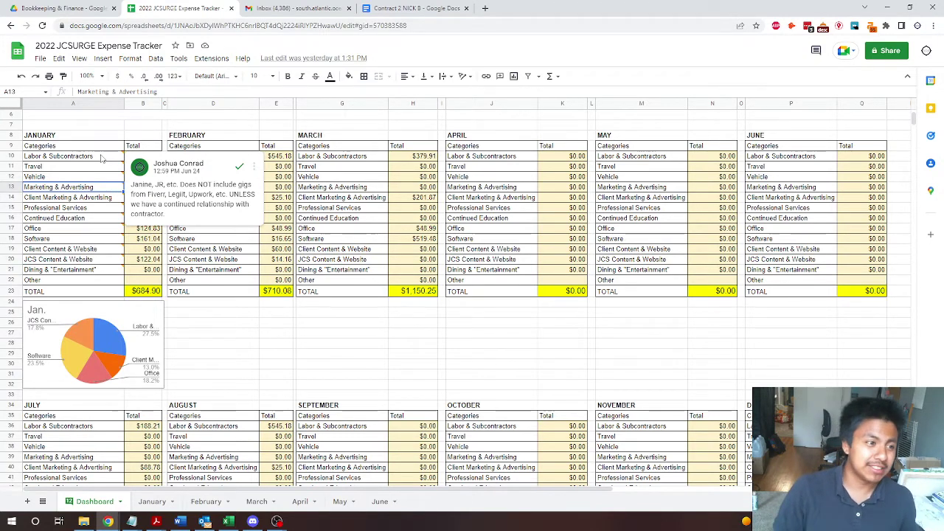
pyautogui.moveTo(89, 194)
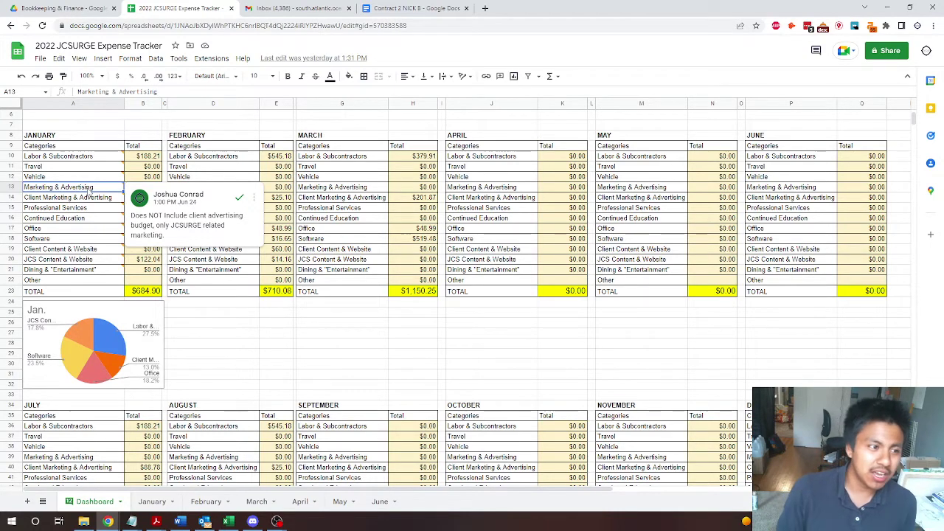
pyautogui.click(90, 199)
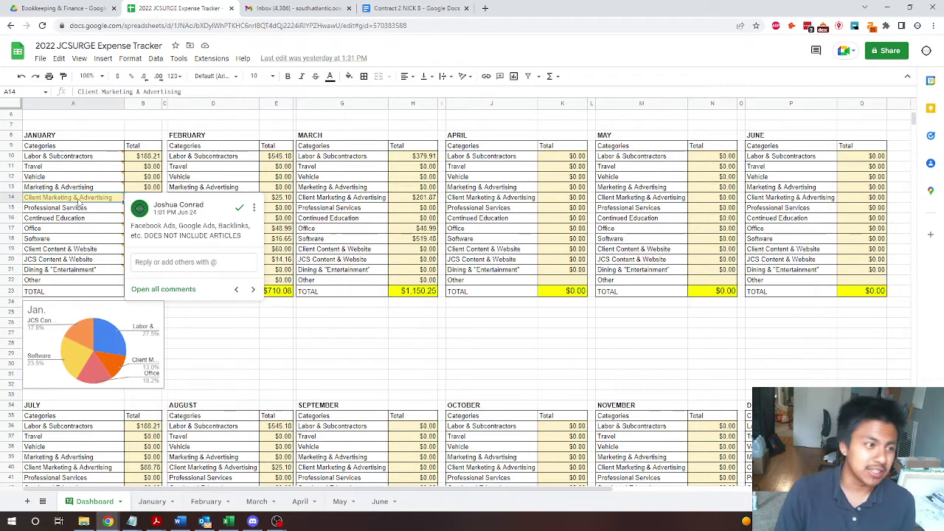
pyautogui.click(74, 209)
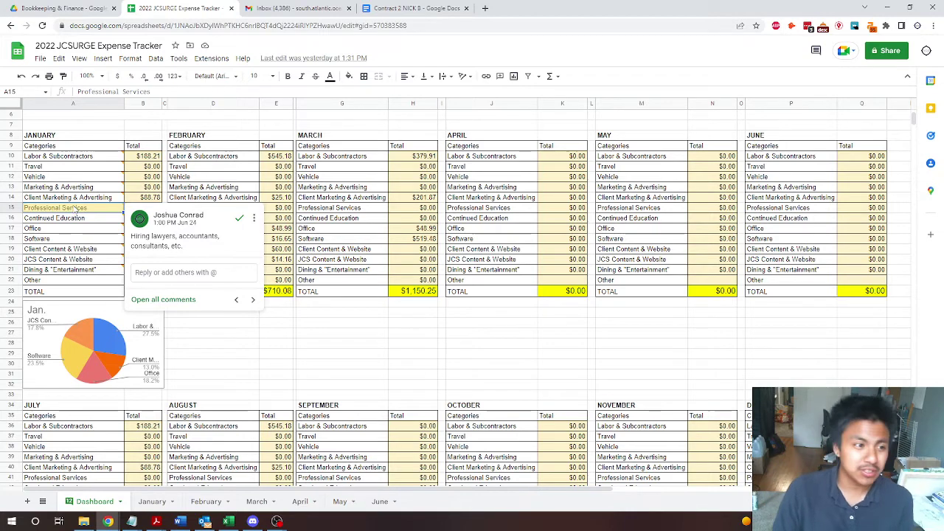
# Read the comments on January's Continued Education, Office and Software categories, highlighting "Local Falcon" in the Software comment
pyautogui.click(75, 218)
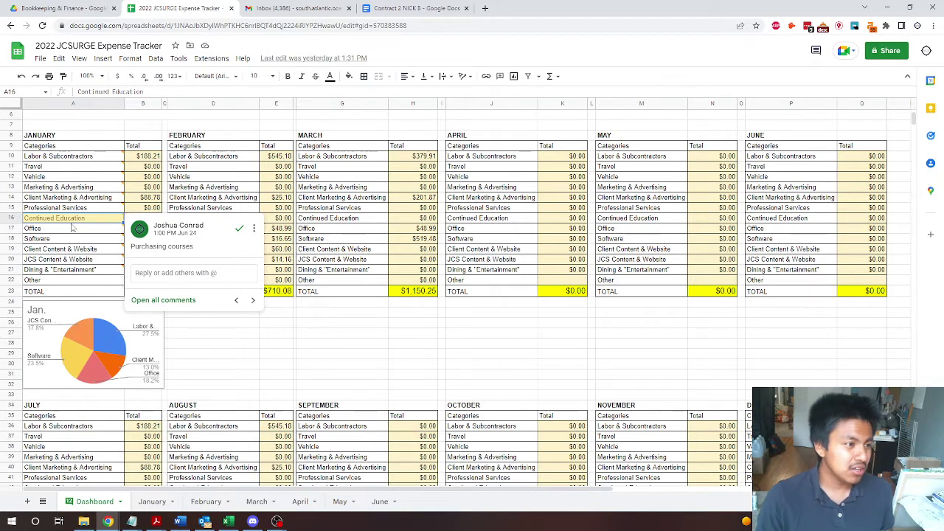
pyautogui.click(71, 229)
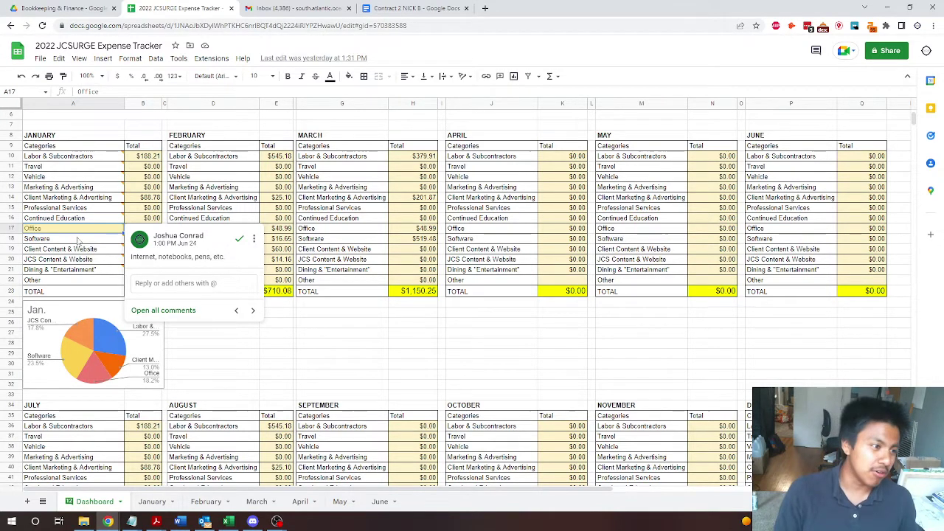
pyautogui.click(78, 236)
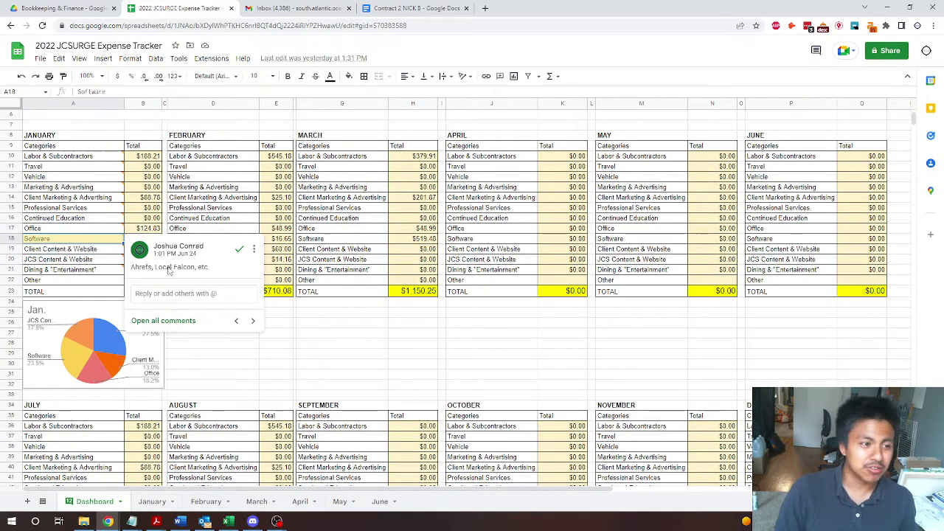
pyautogui.moveTo(155, 268); pyautogui.dragTo(194, 273)
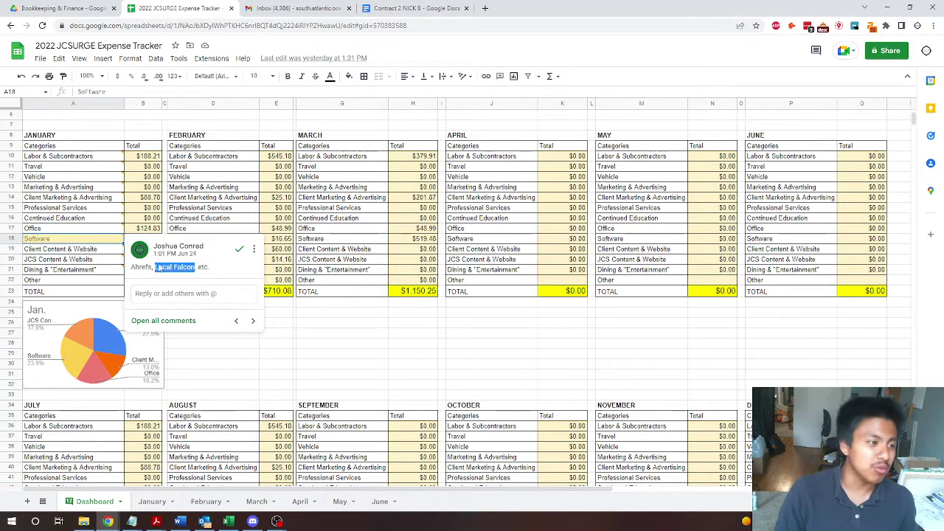
# Read the comments on January's Client Content & Website, JCS Content & Website and Dining & "Entertainment" categories, ending at Other
pyautogui.click(104, 250)
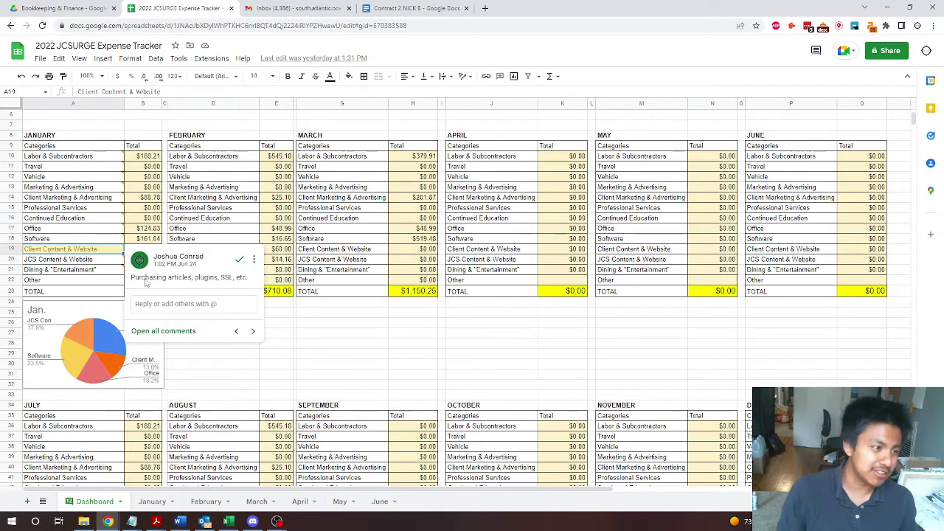
pyautogui.click(70, 261)
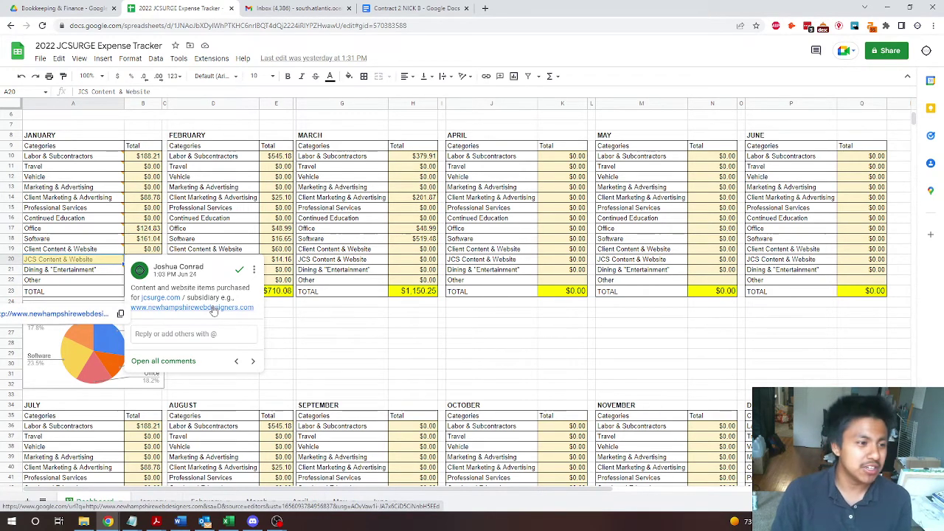
pyautogui.click(70, 271)
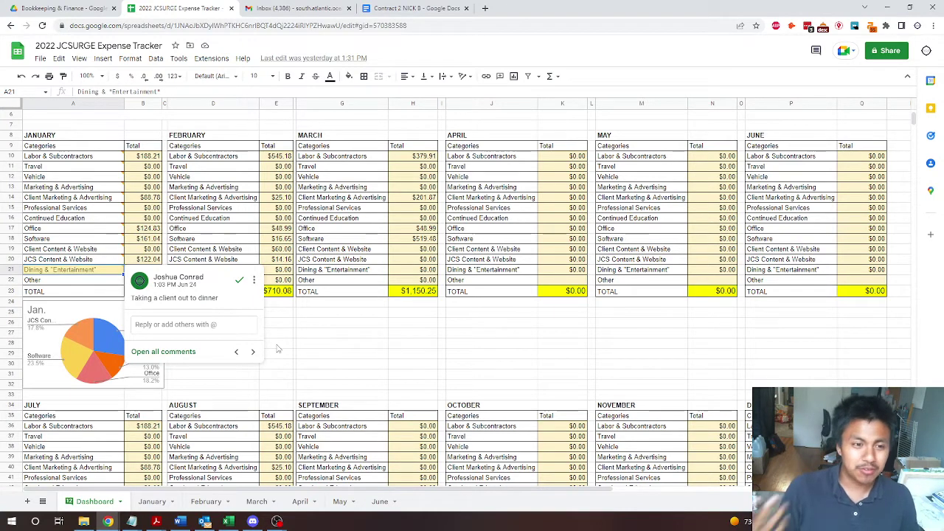
pyautogui.click(77, 282)
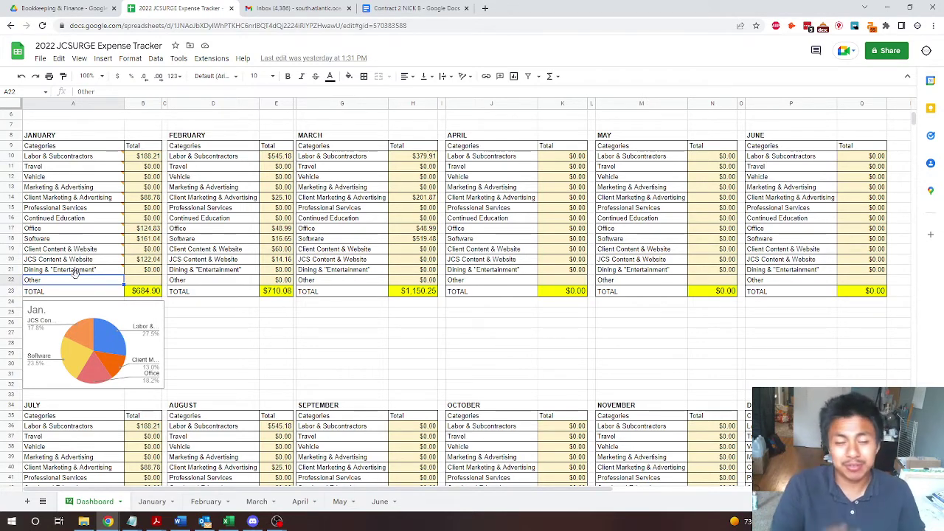
# Examine the January pie chart's Software, JCS Content & Website, Labor & Subcontractors and Office slices
pyautogui.click(225, 353)
pyautogui.click(118, 340)
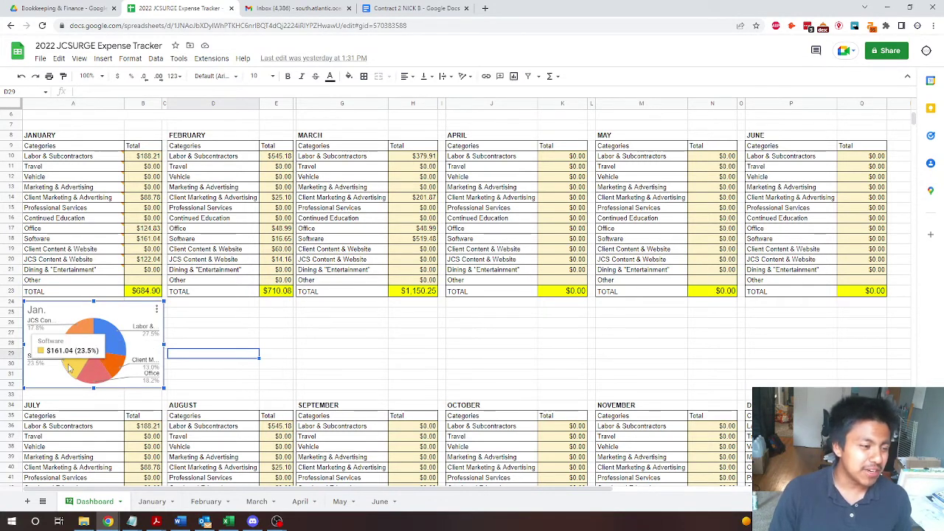
pyautogui.moveTo(76, 331)
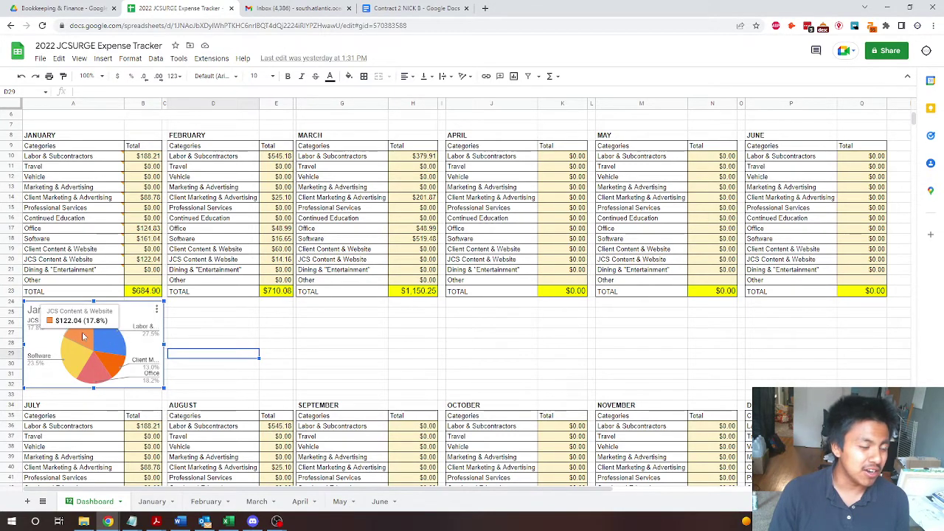
pyautogui.moveTo(105, 336)
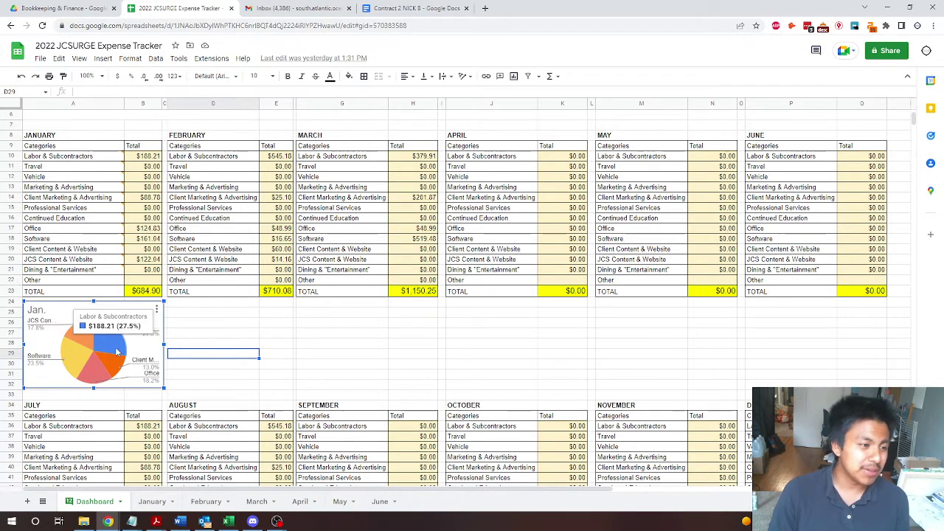
pyautogui.moveTo(104, 374)
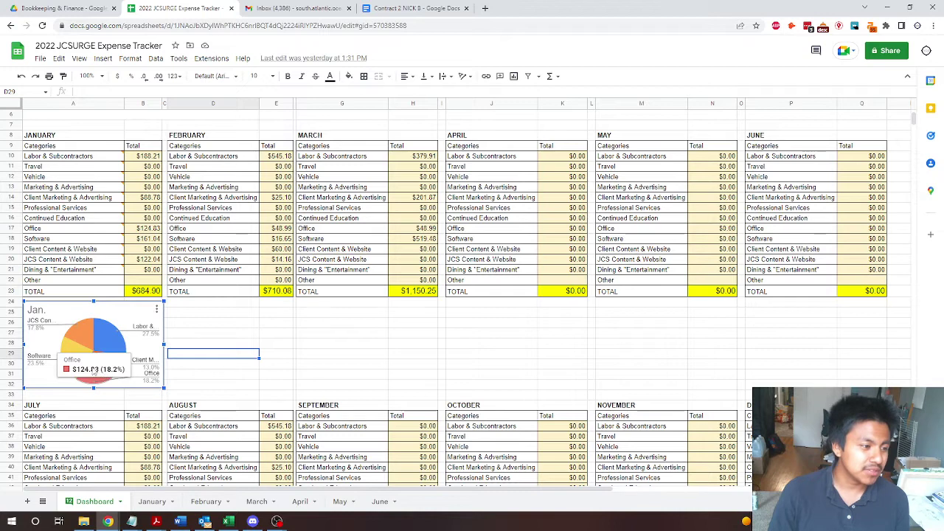
pyautogui.moveTo(85, 352)
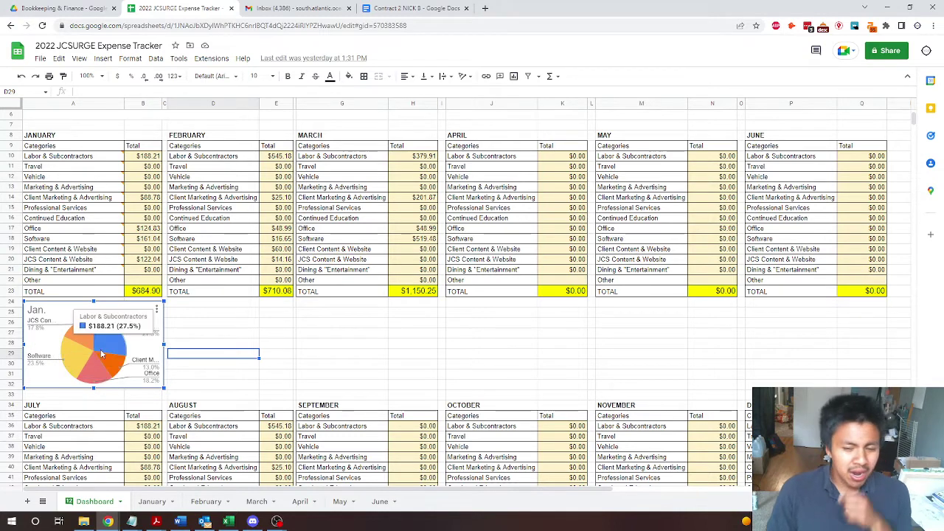
pyautogui.click(196, 313)
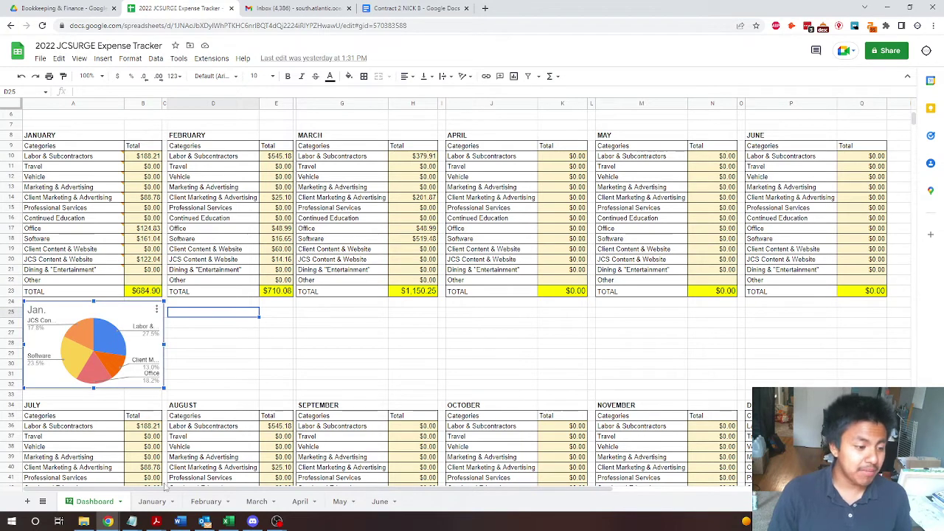
# Insert a pie chart of February's expense categories and totals from the range D10:E22
pyautogui.scroll(2, 250, 211)
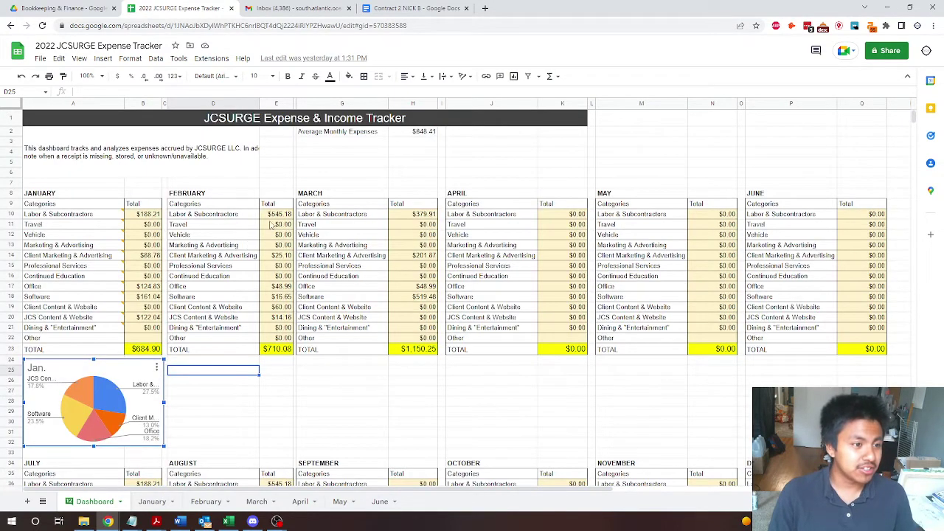
pyautogui.moveTo(229, 216); pyautogui.dragTo(283, 343)
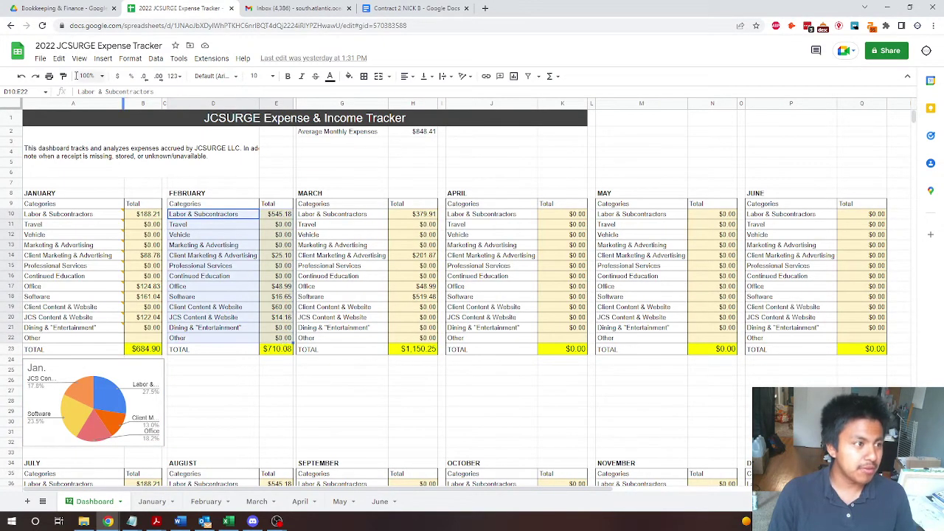
pyautogui.click(103, 60)
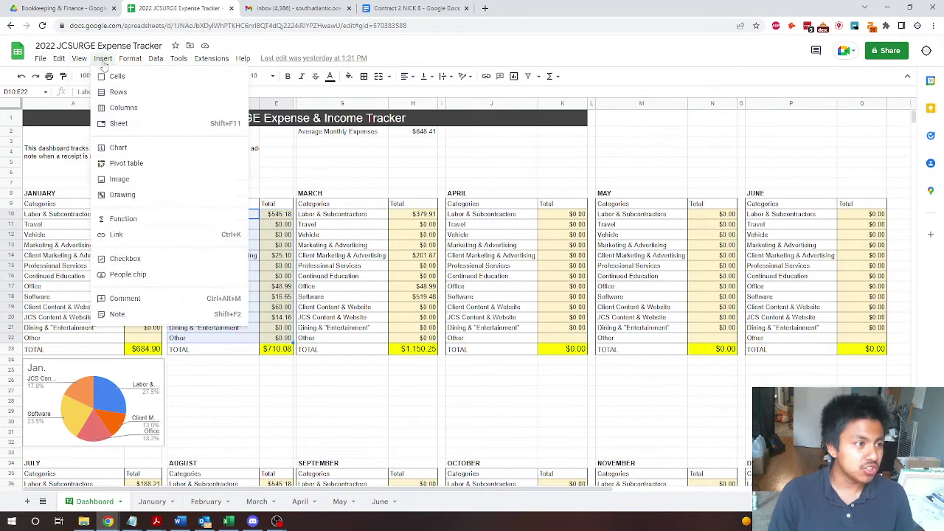
pyautogui.click(137, 148)
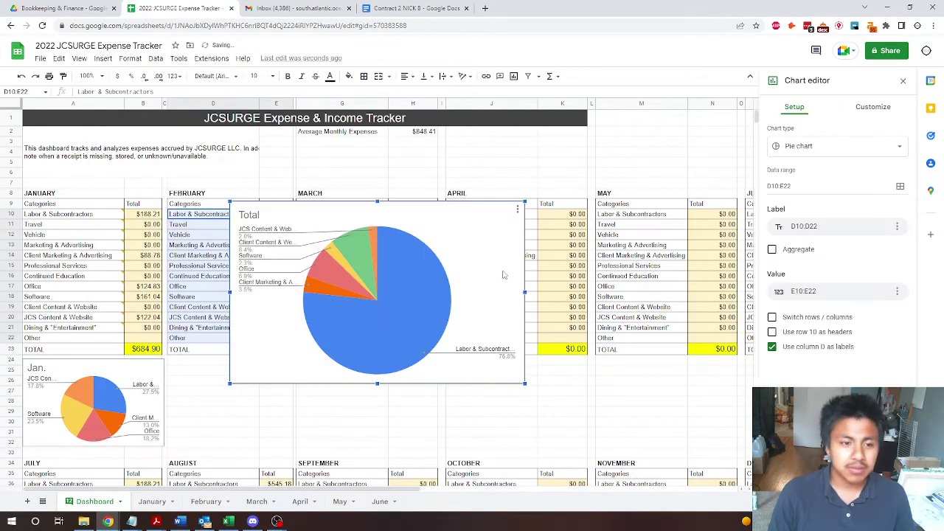
pyautogui.click(771, 250)
pyautogui.click(772, 249)
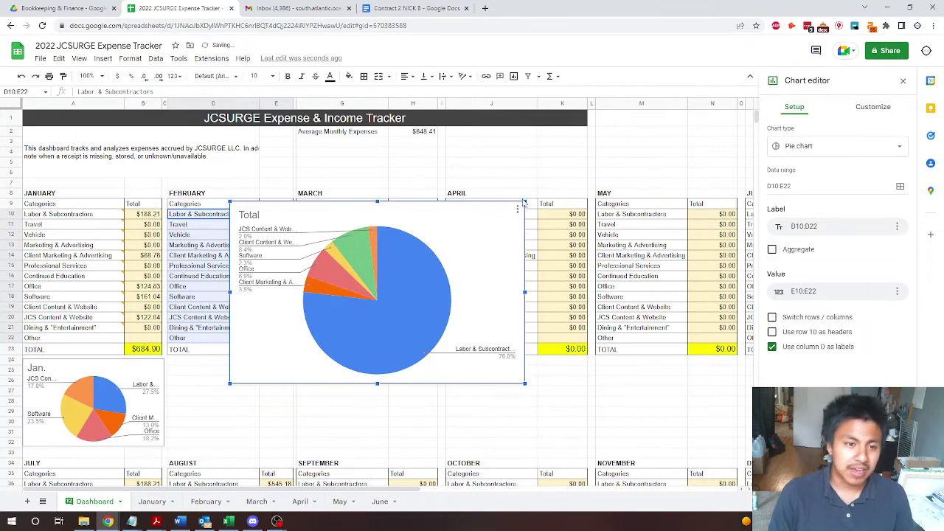
# Shrink the February pie chart and fit it below February's table, matching the January chart's height
pyautogui.moveTo(523, 202); pyautogui.dragTo(303, 385)
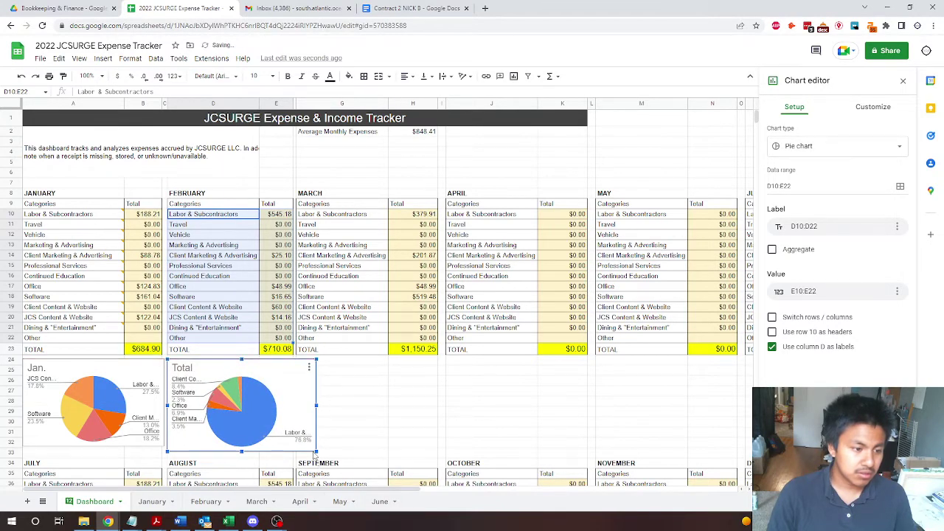
pyautogui.moveTo(316, 451); pyautogui.dragTo(308, 446)
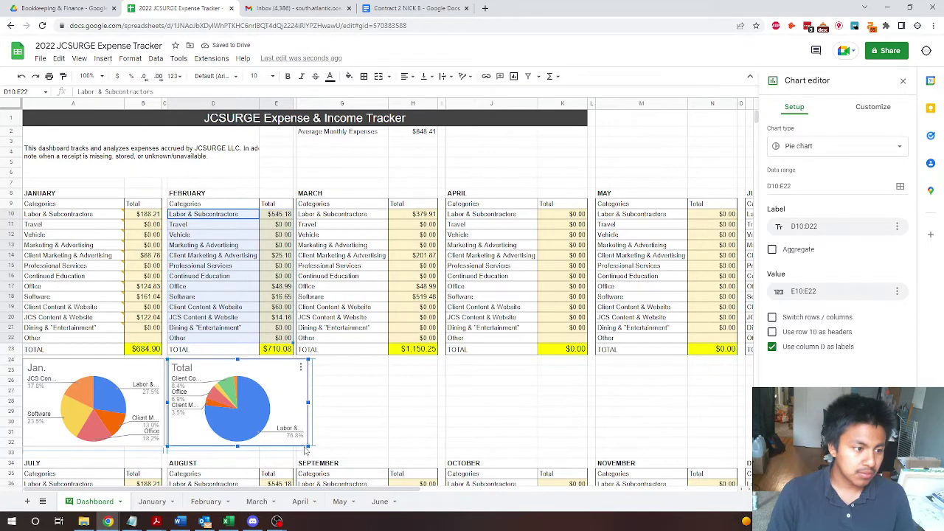
pyautogui.moveTo(306, 448); pyautogui.dragTo(307, 446)
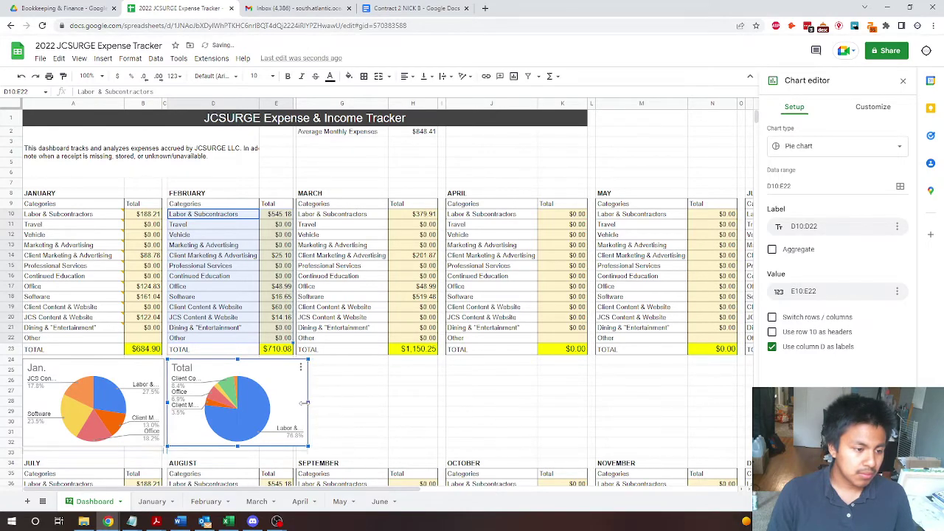
pyautogui.moveTo(309, 404); pyautogui.dragTo(295, 402)
pyautogui.click(332, 402)
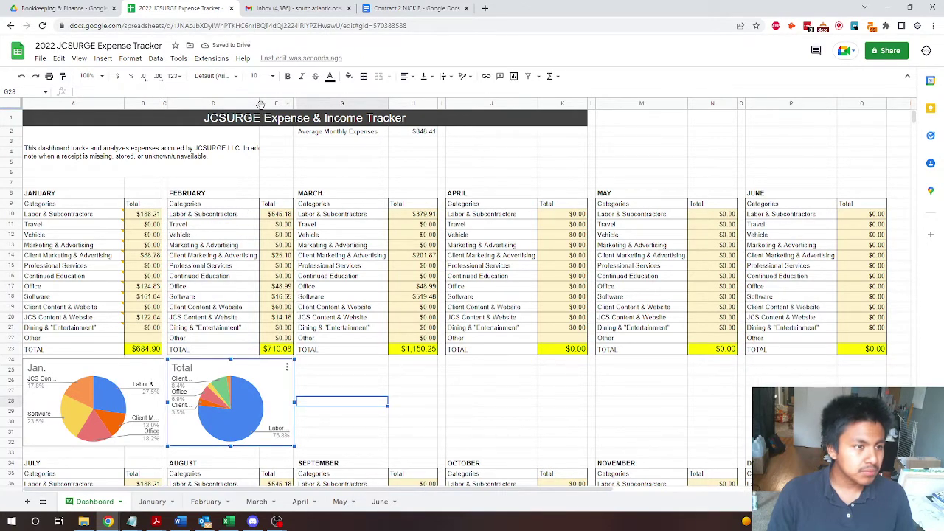
# Widen February's Categories column slightly and stretch the February pie chart to the table's new width
pyautogui.moveTo(258, 104); pyautogui.dragTo(267, 103)
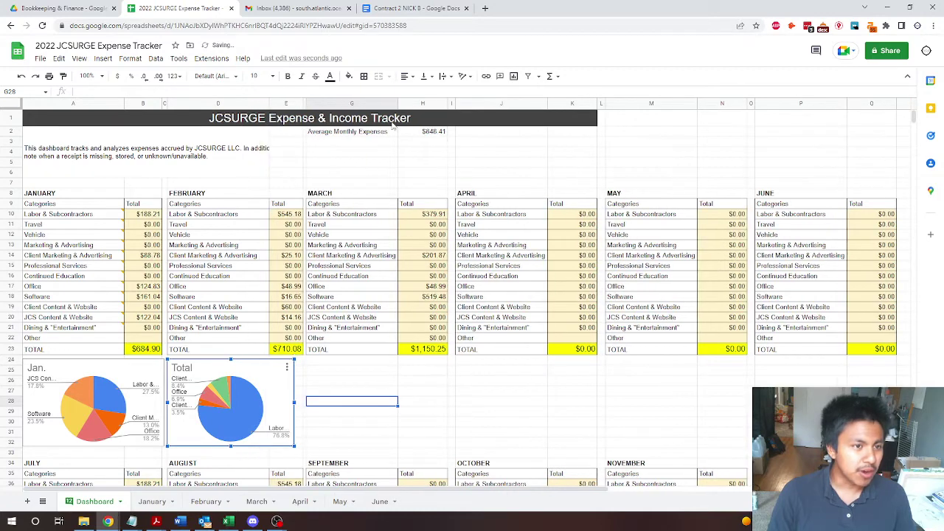
pyautogui.moveTo(297, 407); pyautogui.dragTo(303, 402)
pyautogui.click(344, 395)
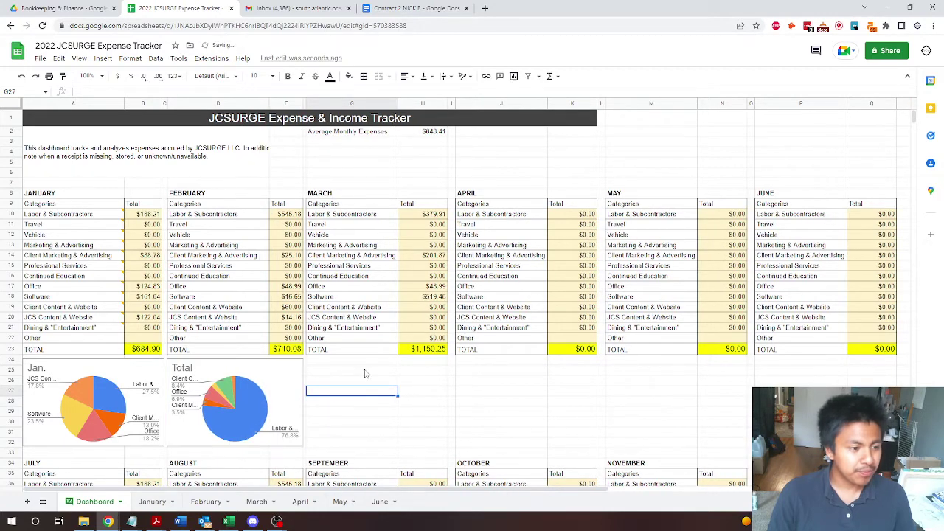
# Change the February pie chart's title to "Feb."
pyautogui.doubleClick(181, 368)
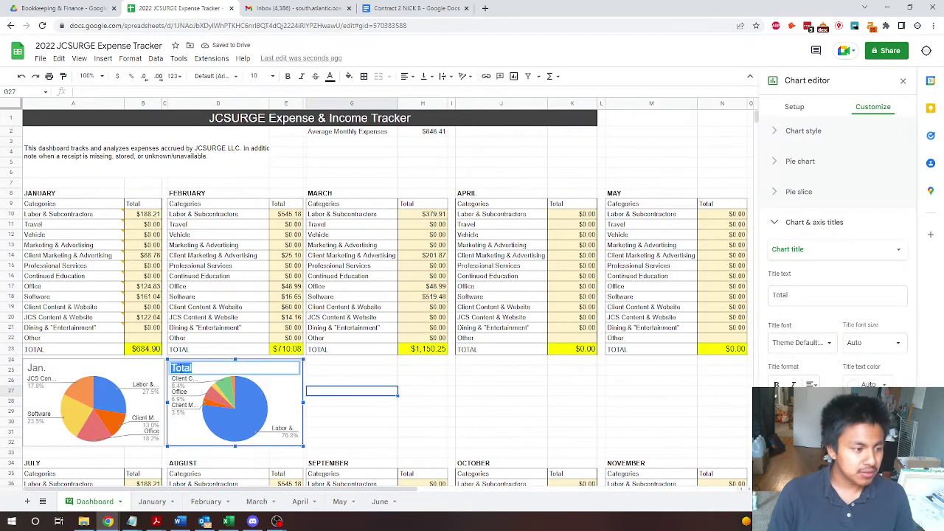
pyautogui.write('Feb.')
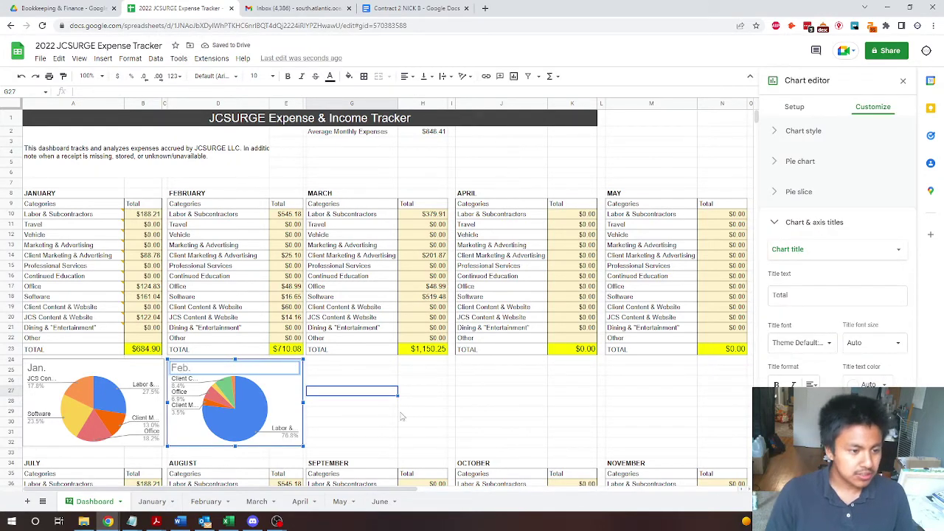
pyautogui.click(402, 411)
# Examine the Feb. pie chart's slices, including Labor & Subcontractors and Client Content & Website
pyautogui.click(262, 416)
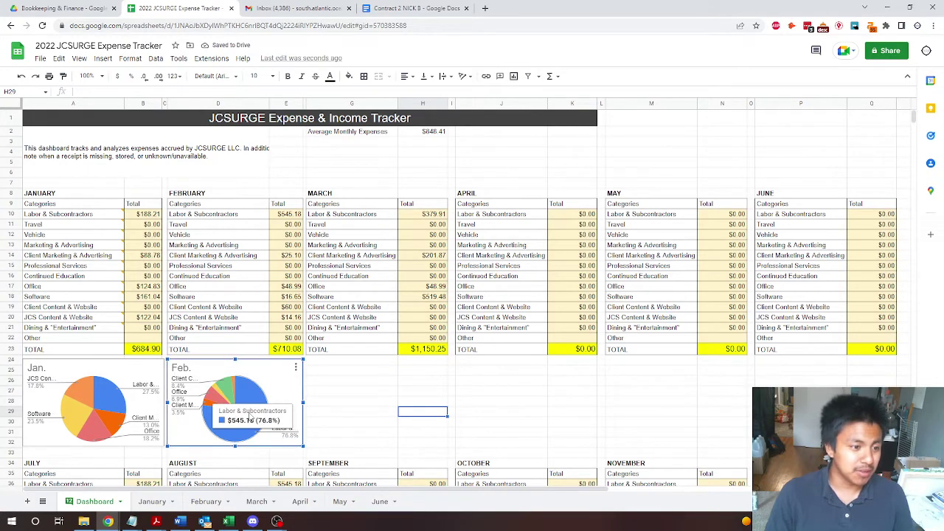
pyautogui.moveTo(216, 396)
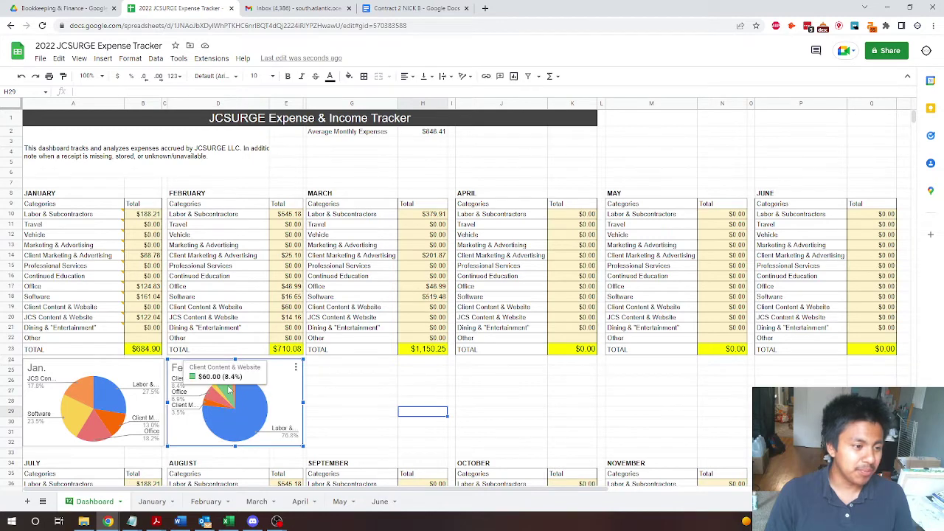
pyautogui.click(275, 402)
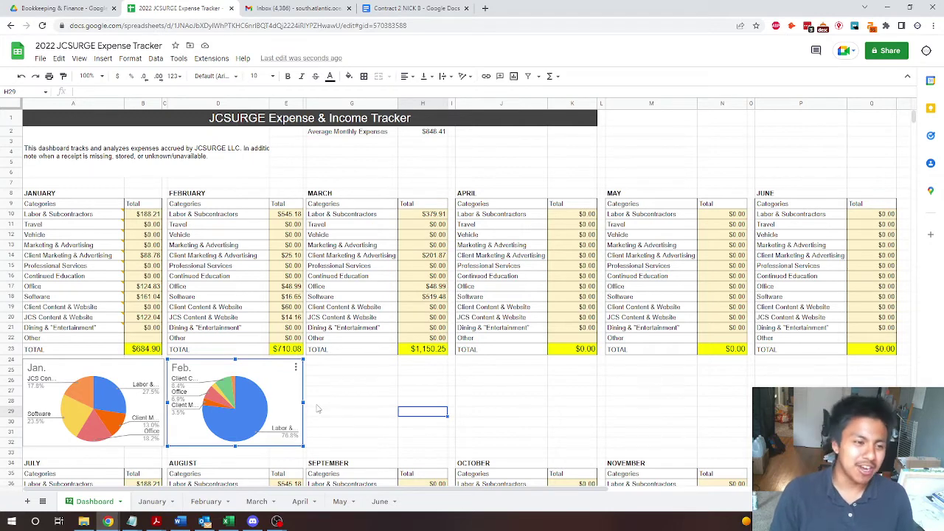
pyautogui.click(316, 406)
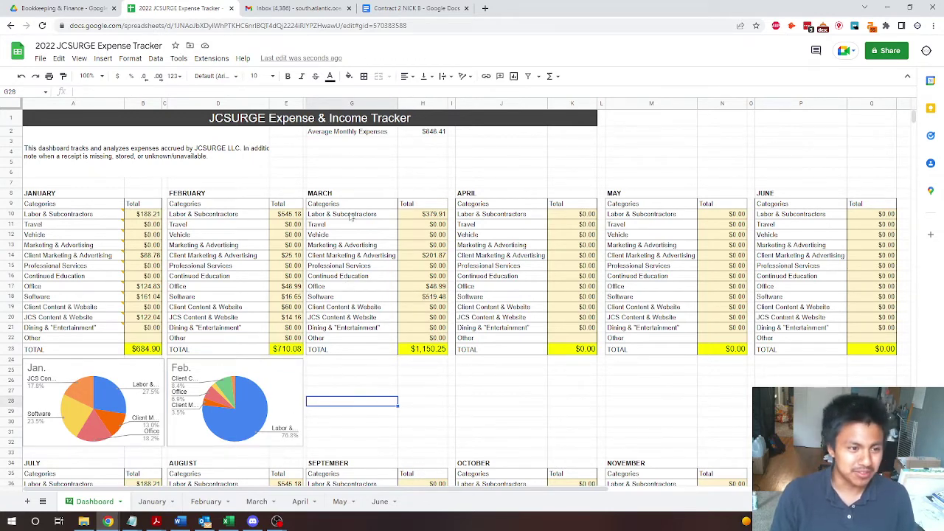
# Insert a pie chart of March's categories and totals from G10:H22, and widen March's Total column slightly
pyautogui.moveTo(351, 216); pyautogui.dragTo(424, 337)
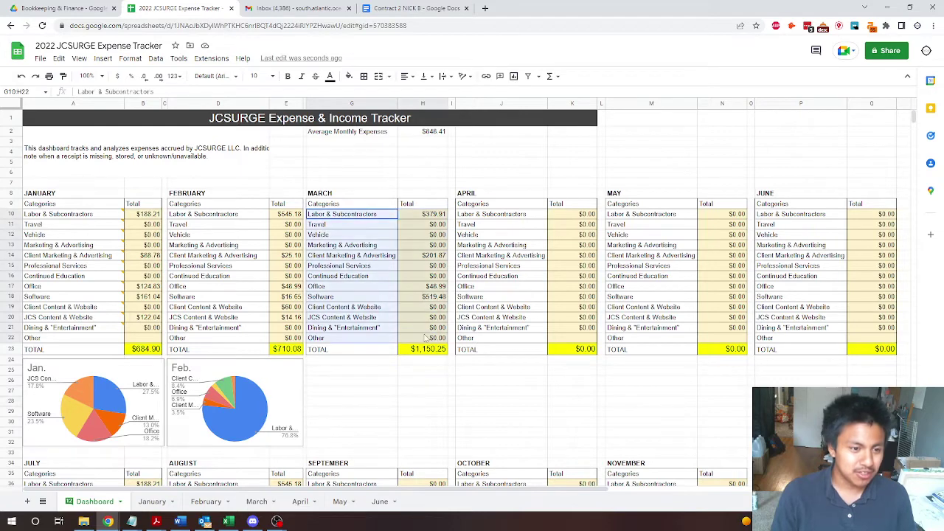
pyautogui.click(94, 58)
pyautogui.click(124, 148)
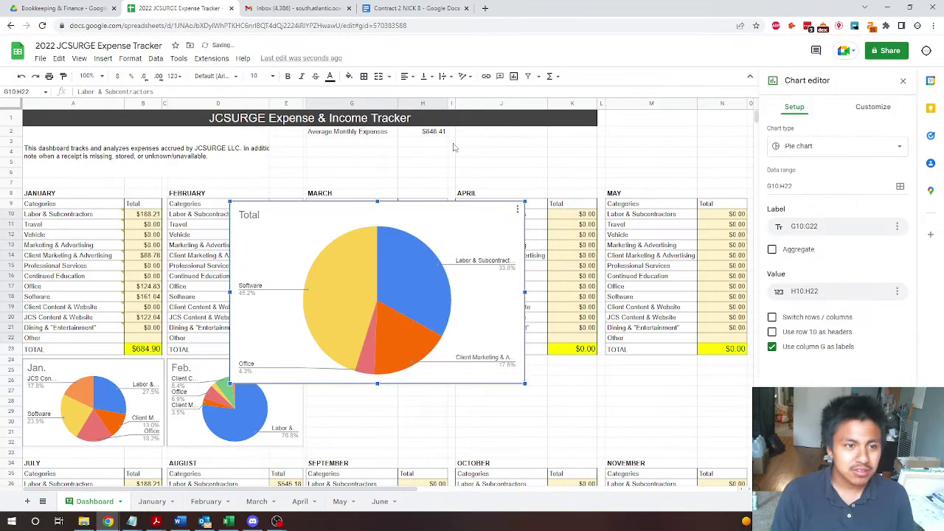
pyautogui.moveTo(454, 103); pyautogui.dragTo(457, 103)
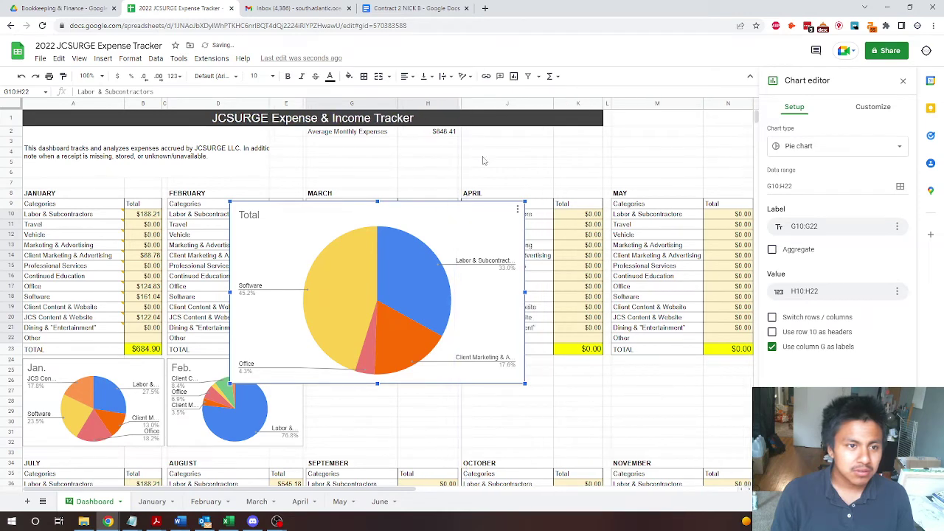
pyautogui.click(903, 80)
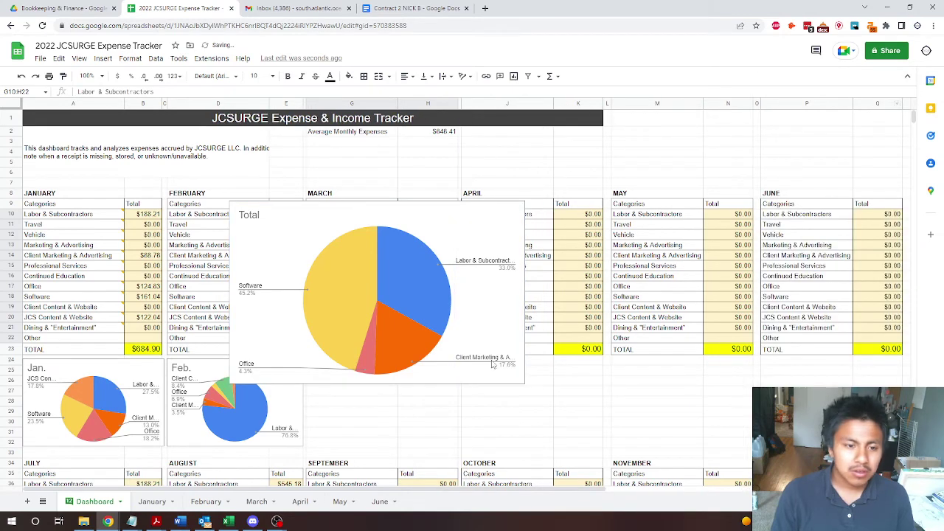
# Change the March pie chart's title to "Mar."
pyautogui.doubleClick(248, 216)
pyautogui.write('Ma')
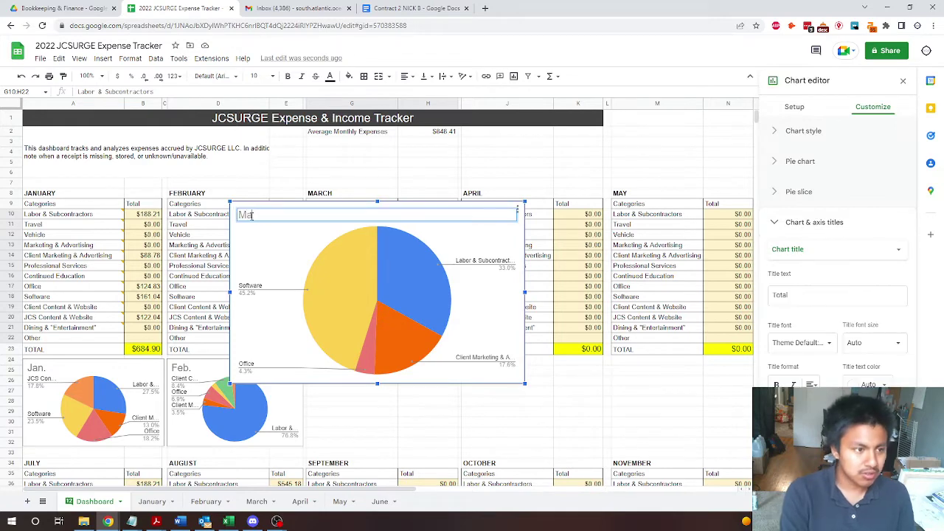
pyautogui.write('r.')
pyautogui.click(443, 441)
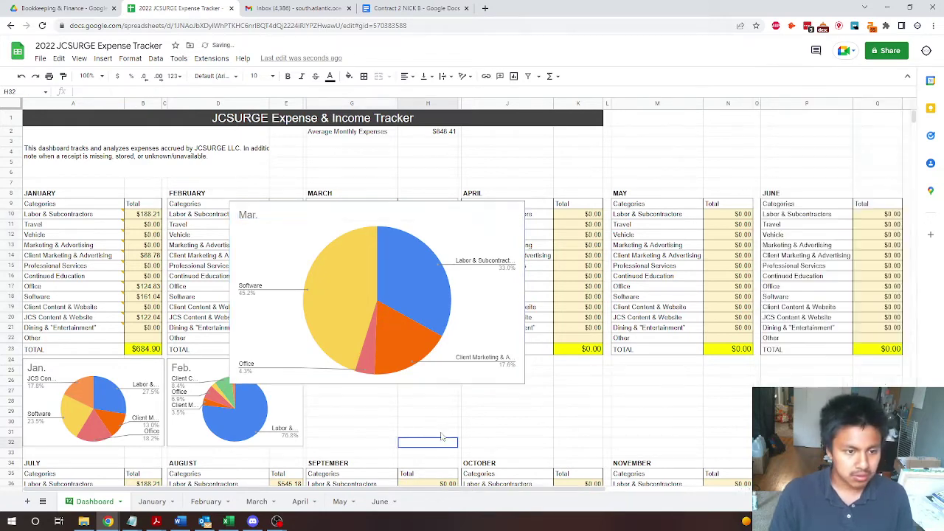
# Move the Mar. pie chart directly below March's table and resize it to roughly the table's width
pyautogui.moveTo(525, 200); pyautogui.dragTo(413, 367)
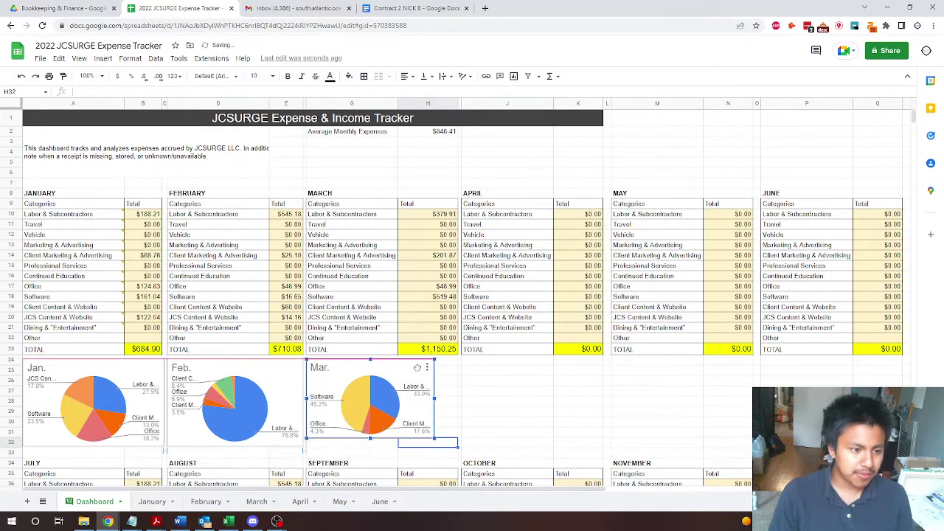
pyautogui.moveTo(433, 439); pyautogui.dragTo(444, 446)
pyautogui.moveTo(444, 403); pyautogui.dragTo(455, 403)
pyautogui.click(502, 406)
pyautogui.click(582, 399)
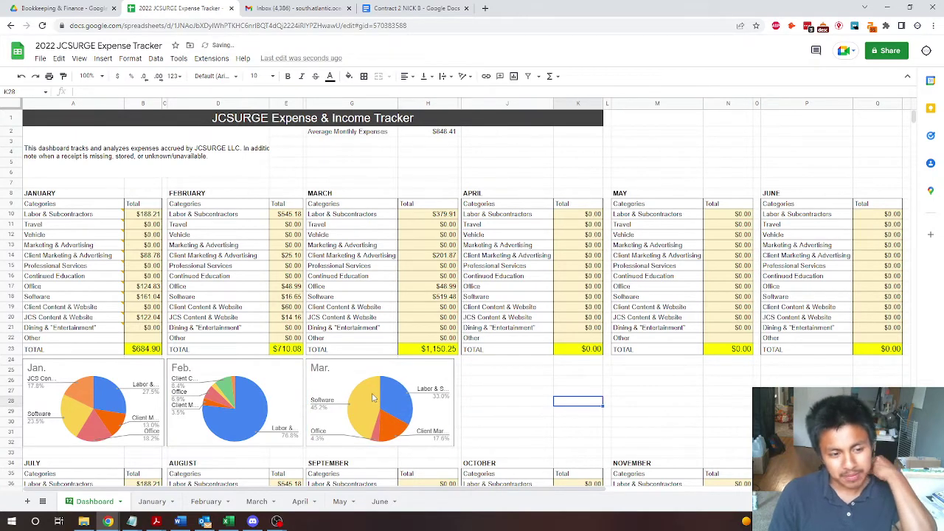
pyautogui.click(391, 402)
pyautogui.click(537, 392)
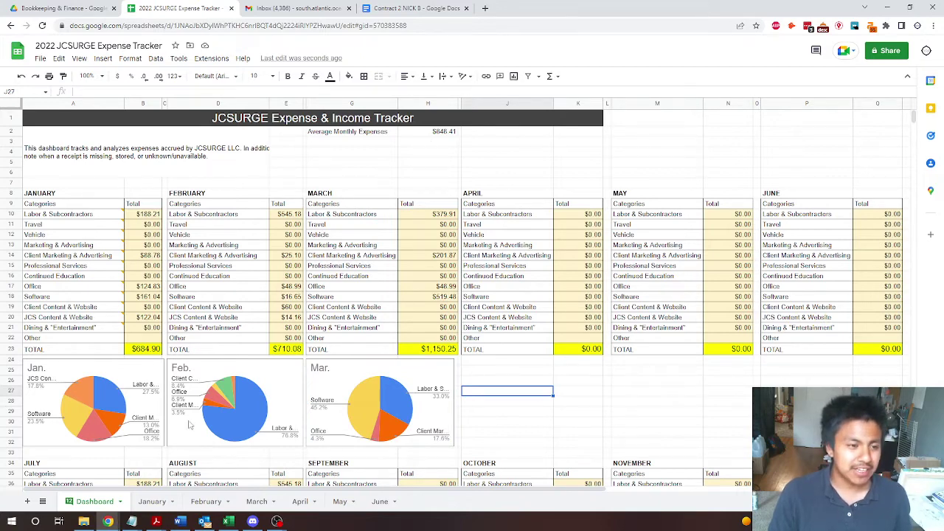
# Review the January sheet's expense descriptions, categories and receipt statuses
pyautogui.click(155, 501)
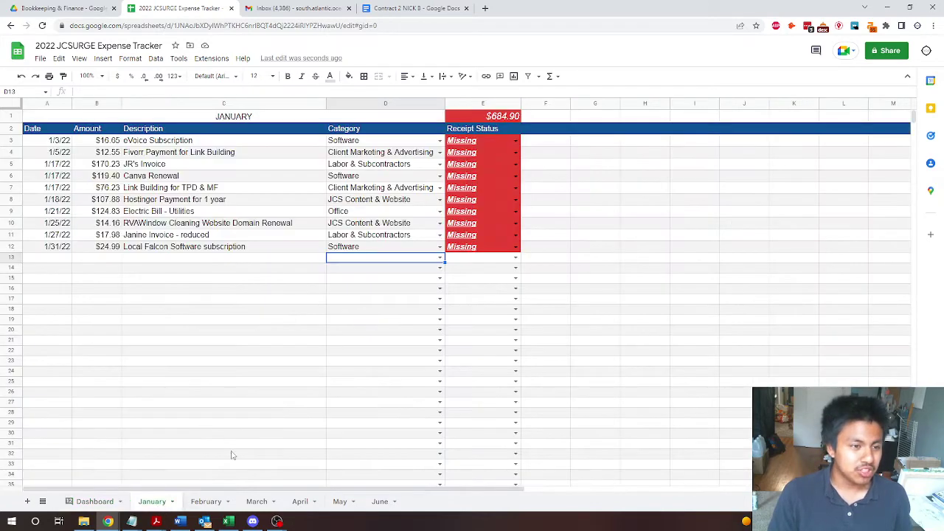
pyautogui.click(373, 225)
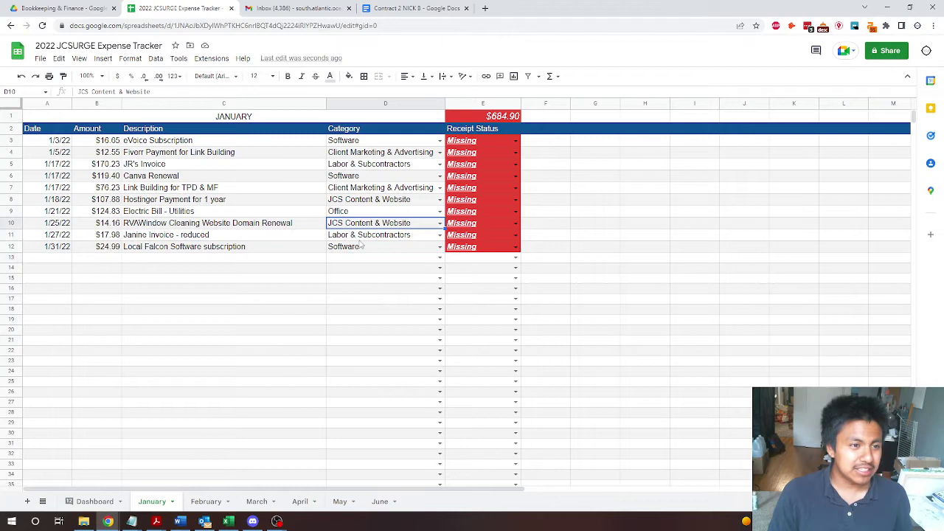
pyautogui.click(165, 144)
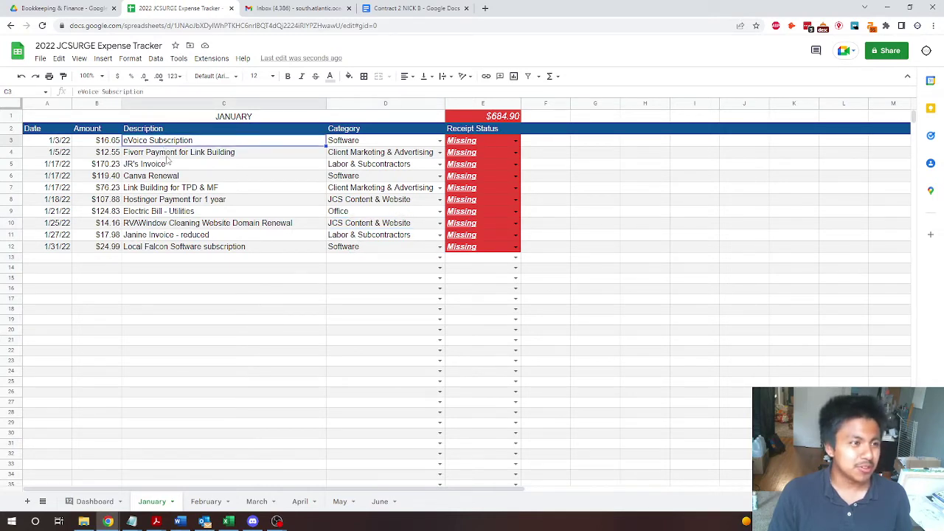
pyautogui.click(166, 156)
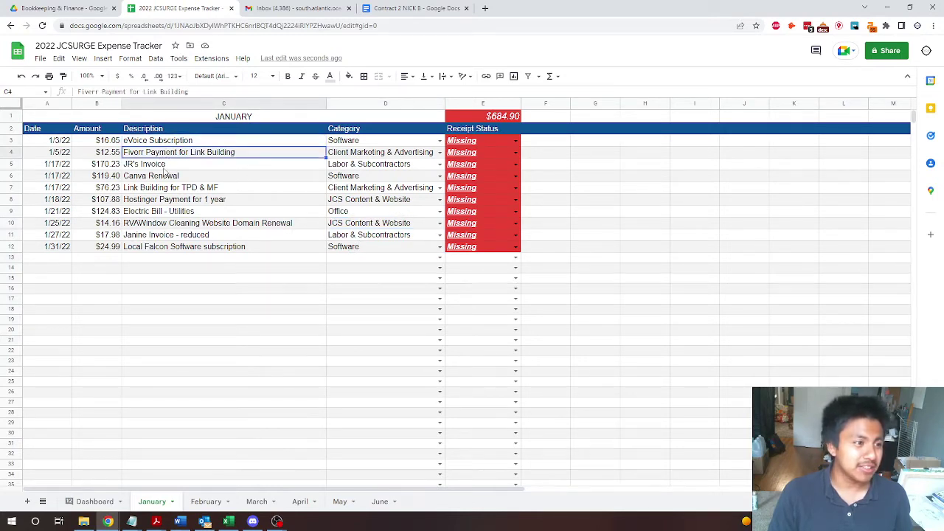
pyautogui.click(164, 166)
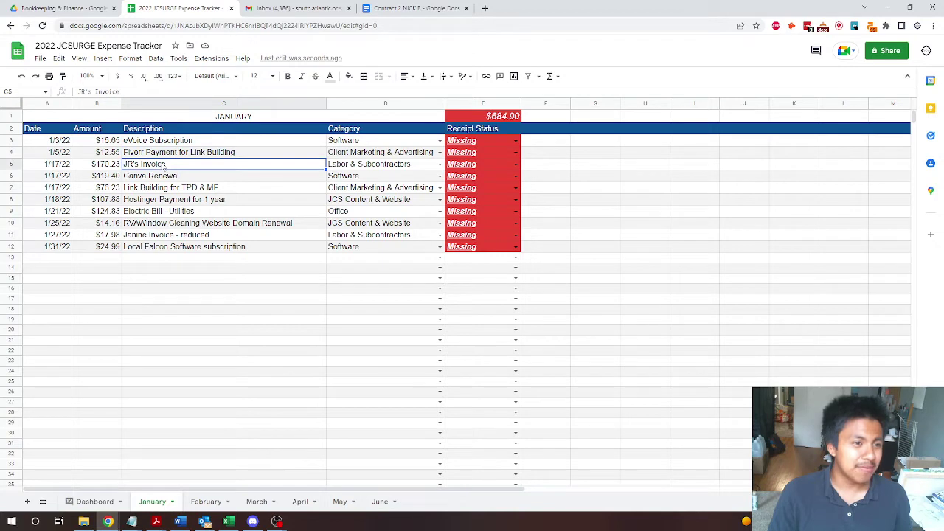
pyautogui.click(179, 180)
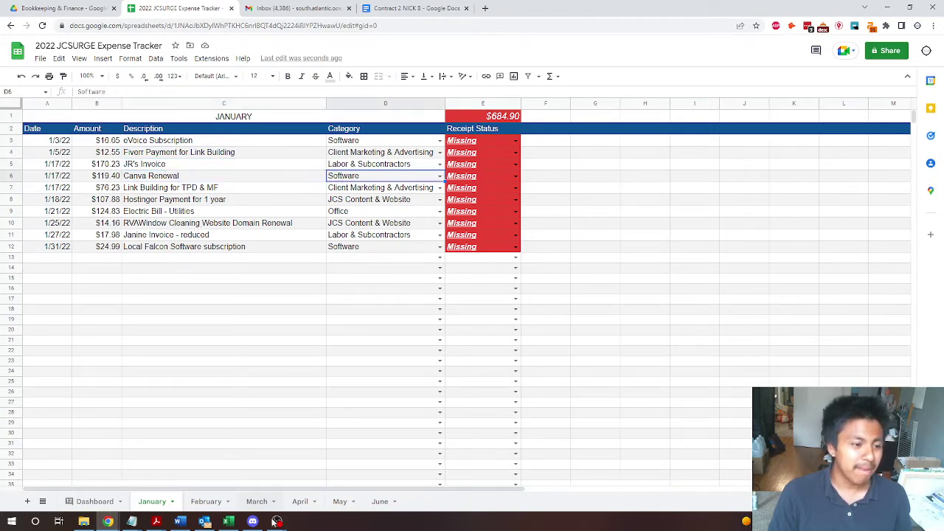
pyautogui.click(339, 177)
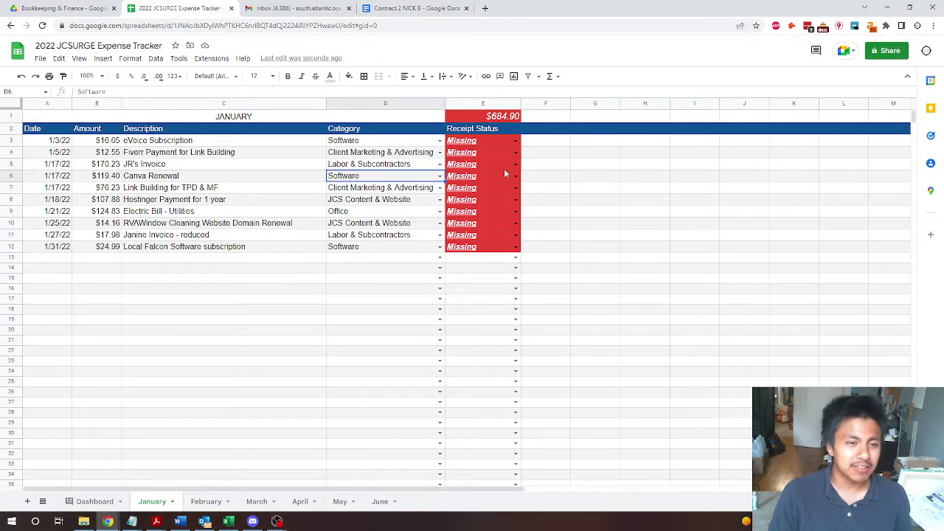
pyautogui.moveTo(483, 140); pyautogui.dragTo(494, 253)
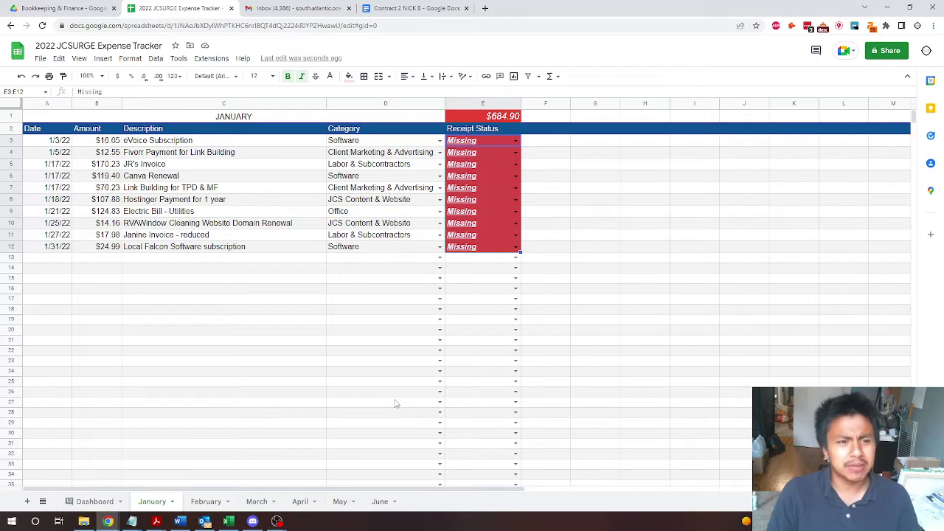
# On the February sheet, try Stored as the first entry's receipt status and undo the change
pyautogui.click(206, 501)
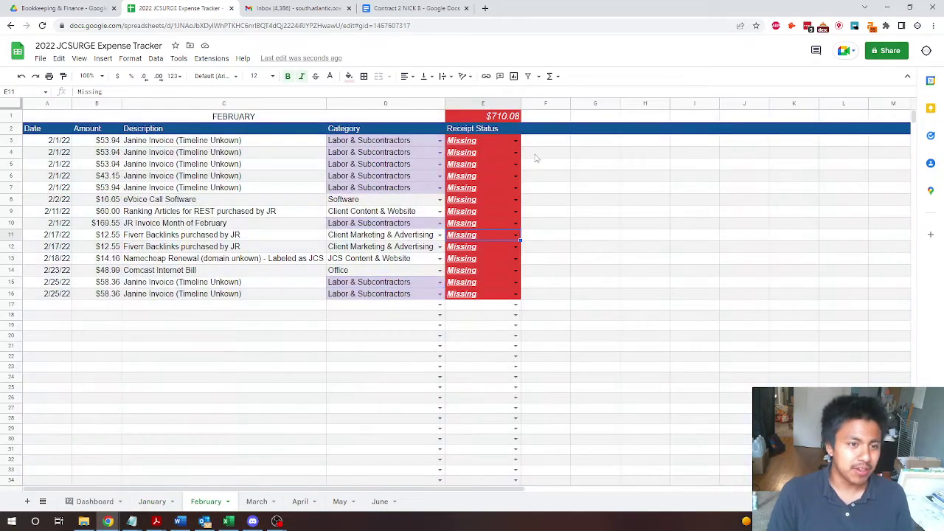
pyautogui.click(515, 140)
pyautogui.click(502, 155)
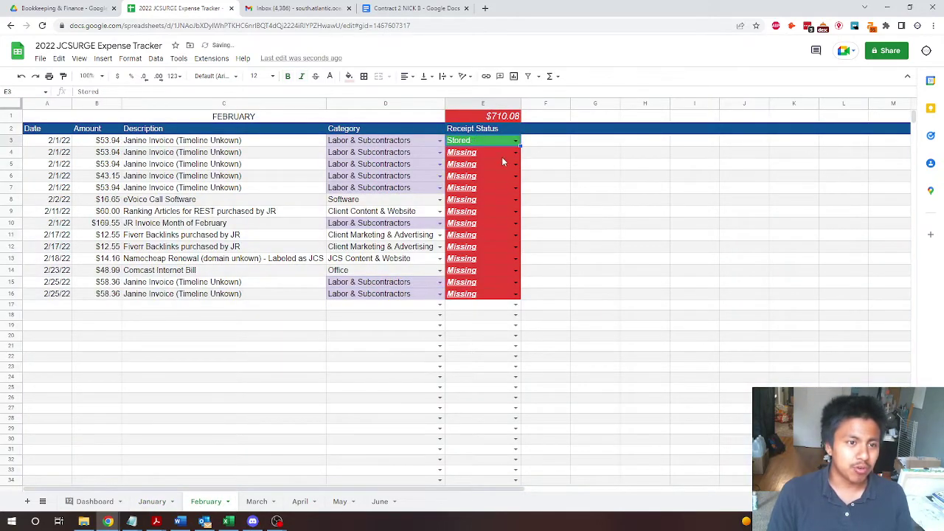
pyautogui.click(566, 189)
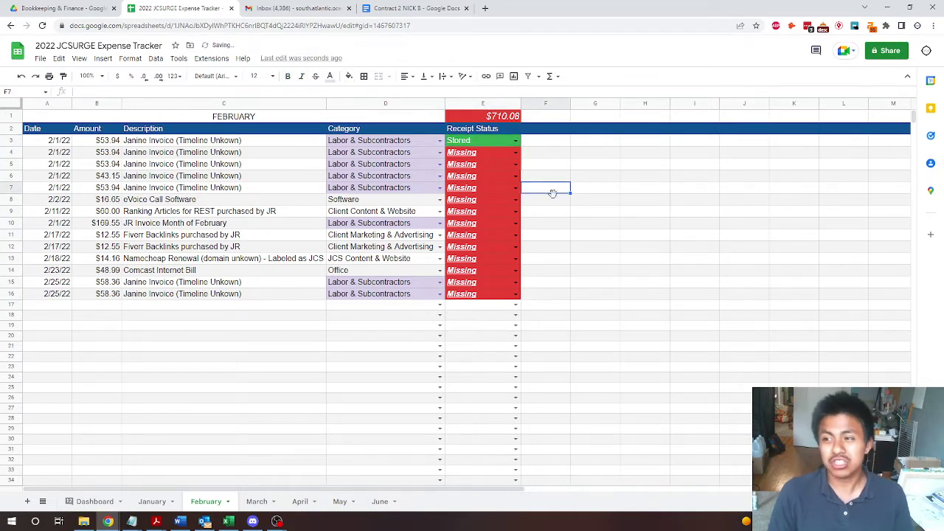
pyautogui.hotkey('ctrl', 'z')
pyautogui.click(560, 233)
pyautogui.click(400, 154)
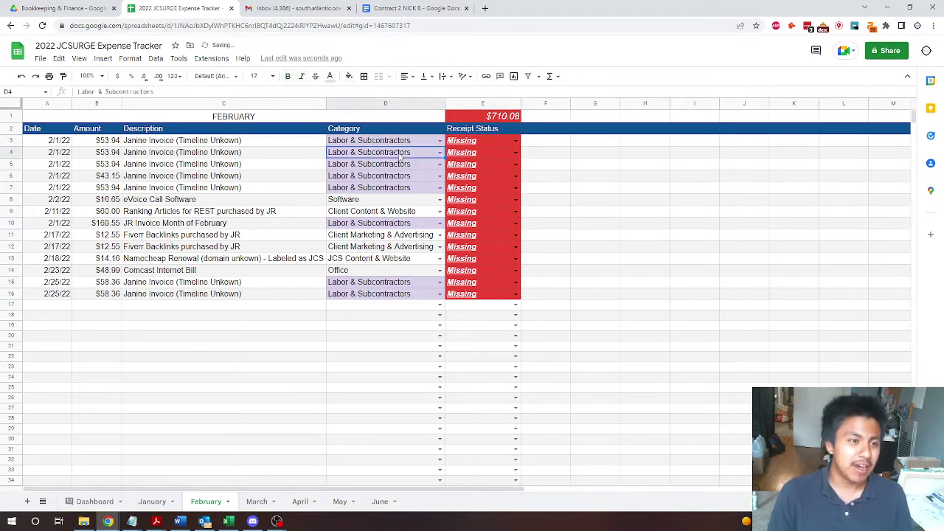
# On the March sheet, set the receipt status of the entries in rows 14 to 17 to Missing
pyautogui.click(300, 502)
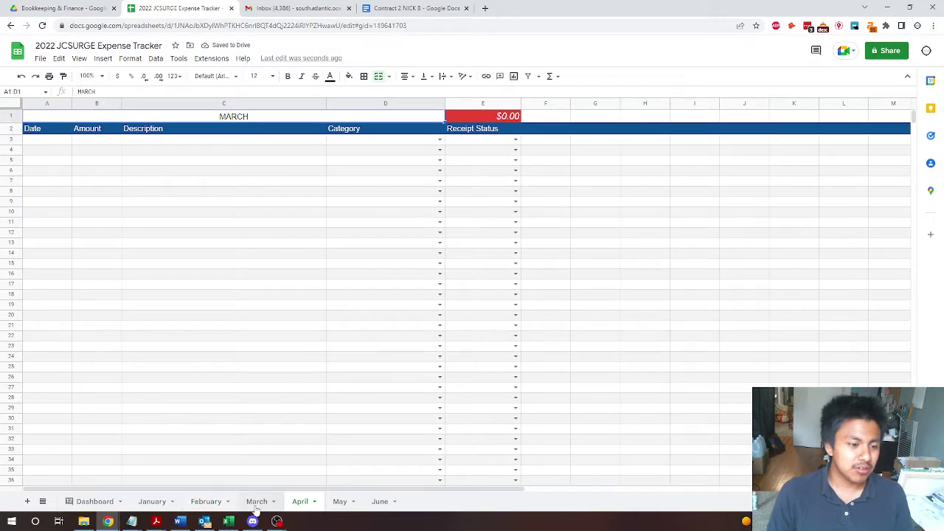
pyautogui.click(256, 503)
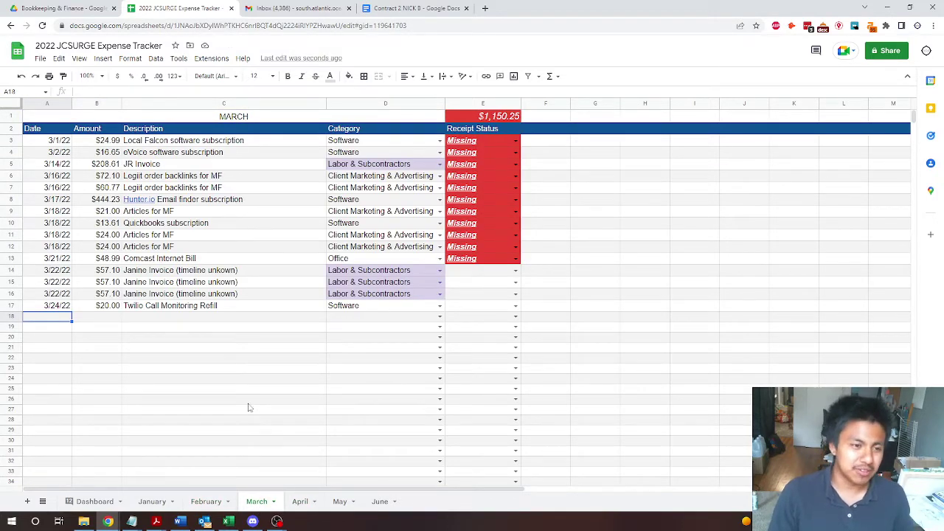
pyautogui.click(508, 261)
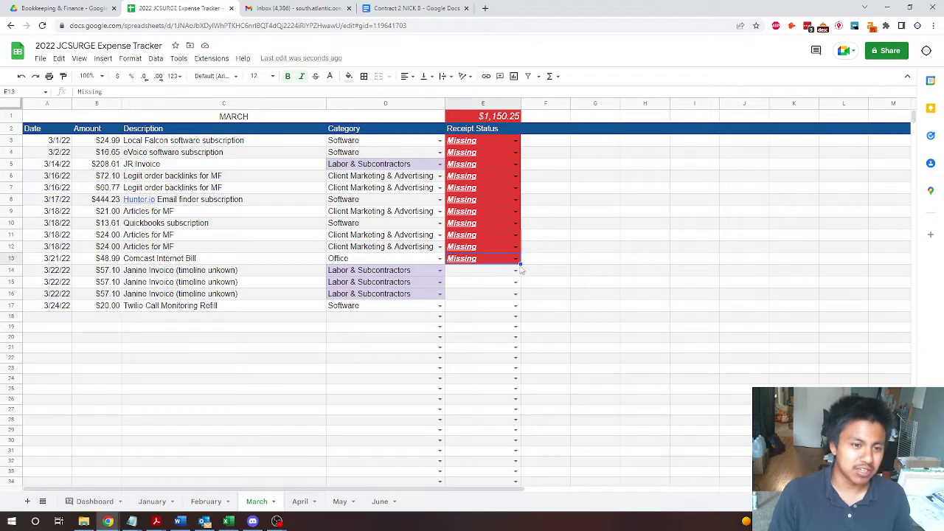
pyautogui.moveTo(520, 267); pyautogui.dragTo(519, 298)
pyautogui.click(546, 310)
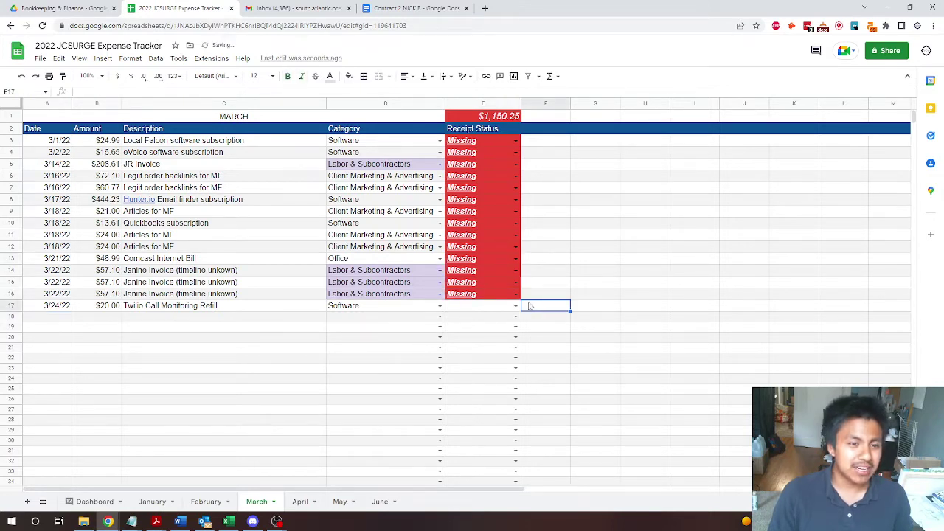
pyautogui.click(483, 305)
pyautogui.write('Missing')
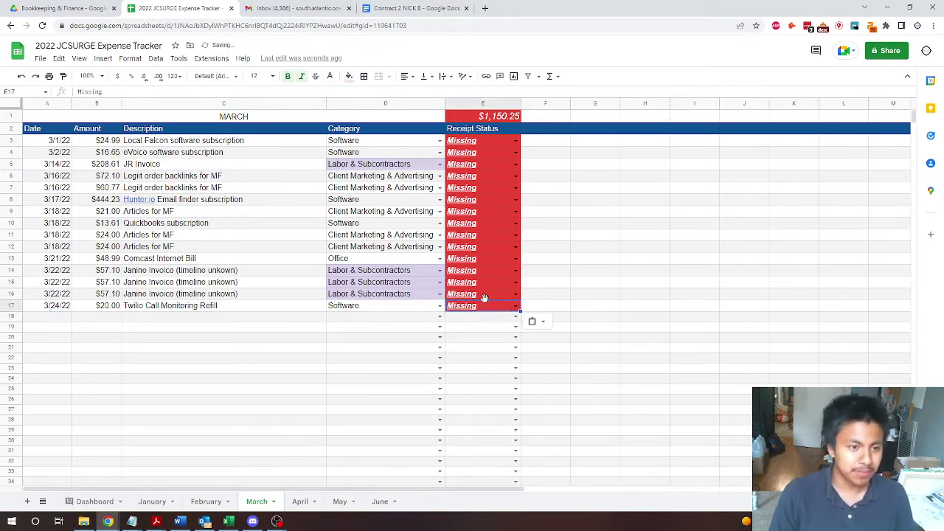
pyautogui.click(384, 379)
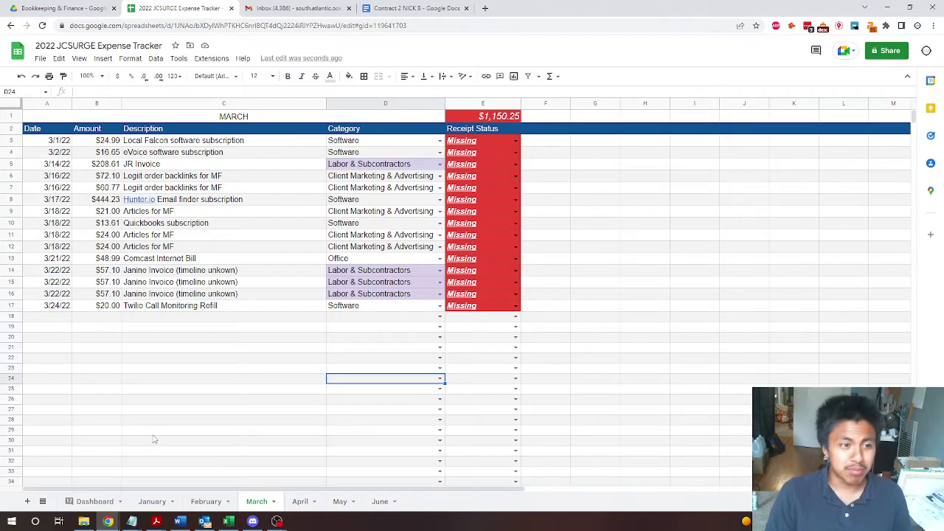
# Return to the Dashboard sheet and look over the monthly tables from January to December and their pie charts
pyautogui.click(103, 502)
pyautogui.scroll(-3, 223, 398)
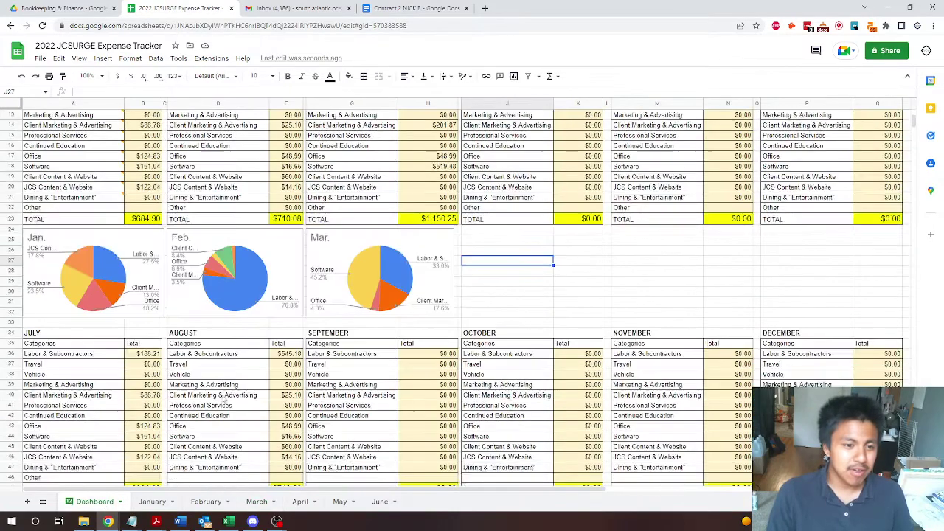
pyautogui.scroll(1, 224, 398)
pyautogui.scroll(3, 224, 399)
pyautogui.scroll(-8, 223, 399)
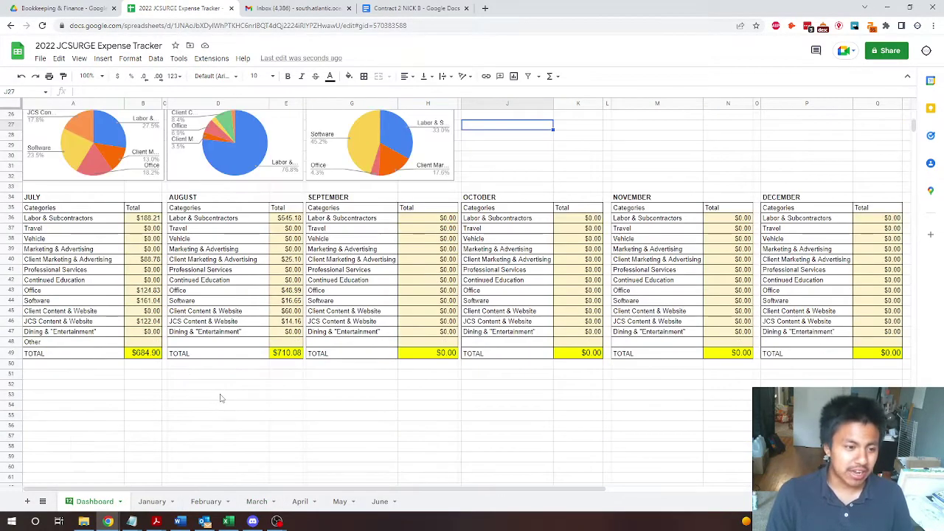
pyautogui.scroll(4, 224, 398)
pyautogui.scroll(4, 222, 398)
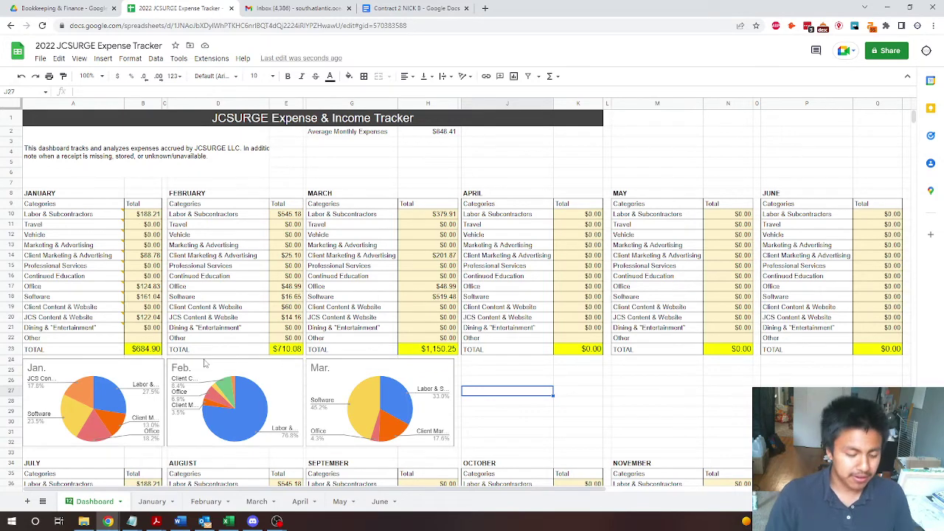
# Open the Financial Tracking 2021 spreadsheet in a new browser tab by searching for "2021"
pyautogui.click(485, 8)
pyautogui.write('2021')
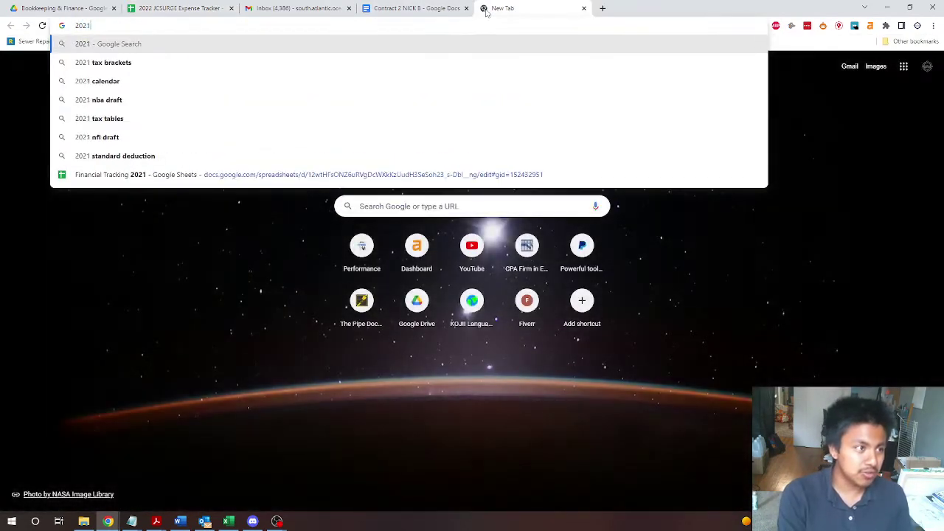
pyautogui.press('Down')
pyautogui.press('Down')
pyautogui.press('Down')
pyautogui.press('Down')
pyautogui.press('Down')
pyautogui.press('Down')
pyautogui.press('Down')
pyautogui.press('Return')
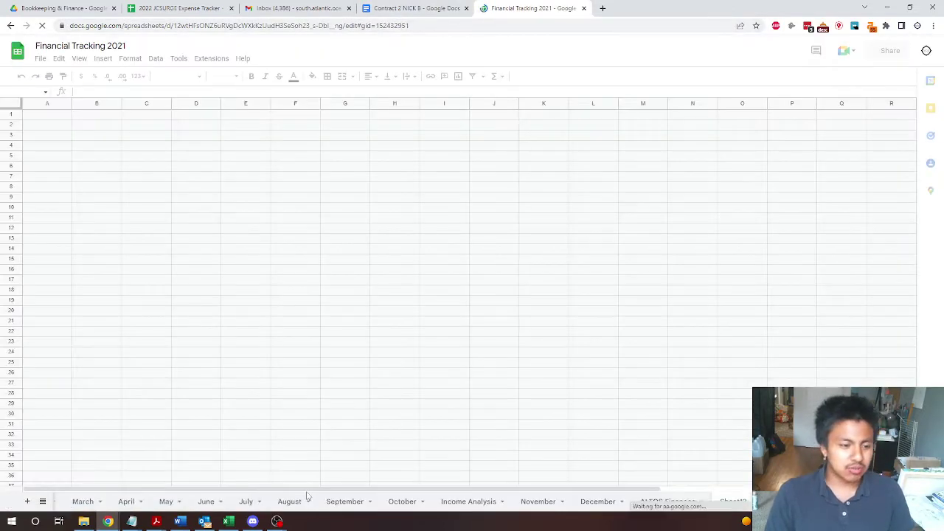
# Examine the May sheet's spending totals, their formulas and the expense entries, and open the March sheet
pyautogui.click(158, 505)
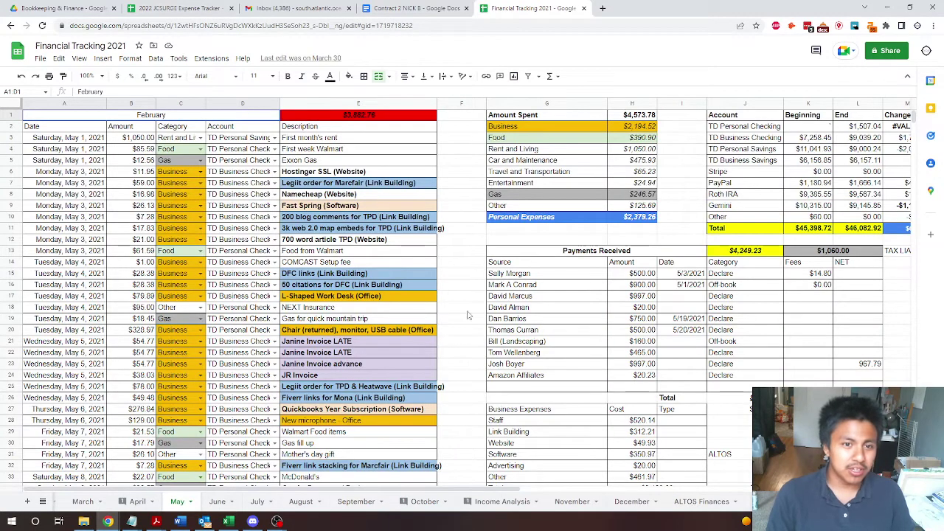
pyautogui.click(640, 128)
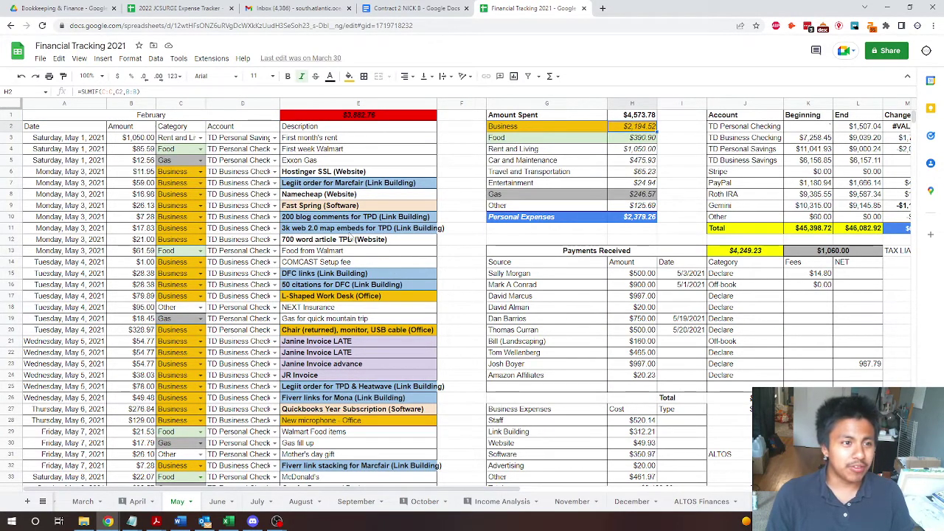
pyautogui.click(632, 116)
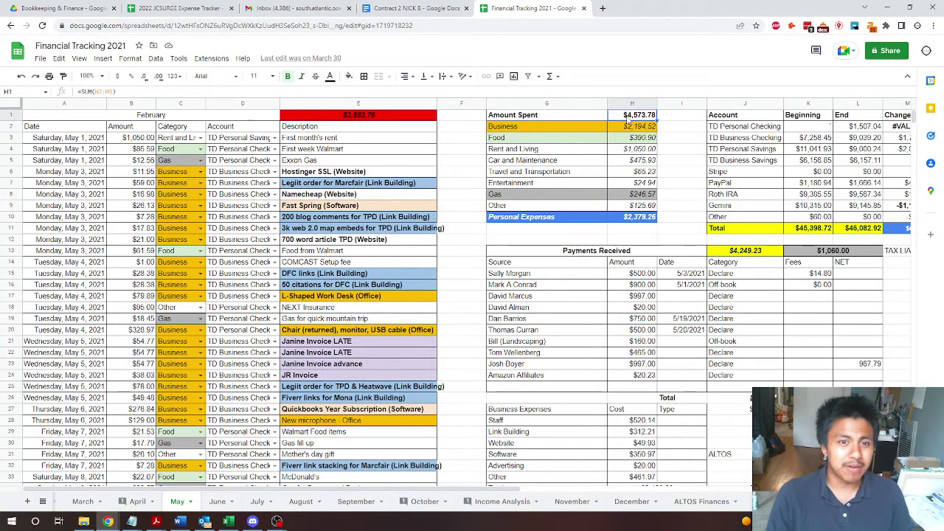
pyautogui.click(372, 116)
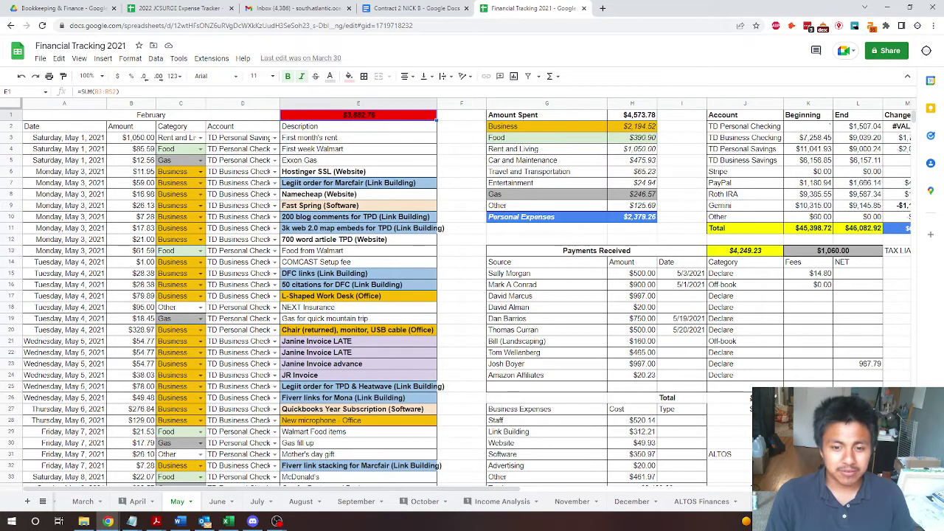
pyautogui.click(625, 116)
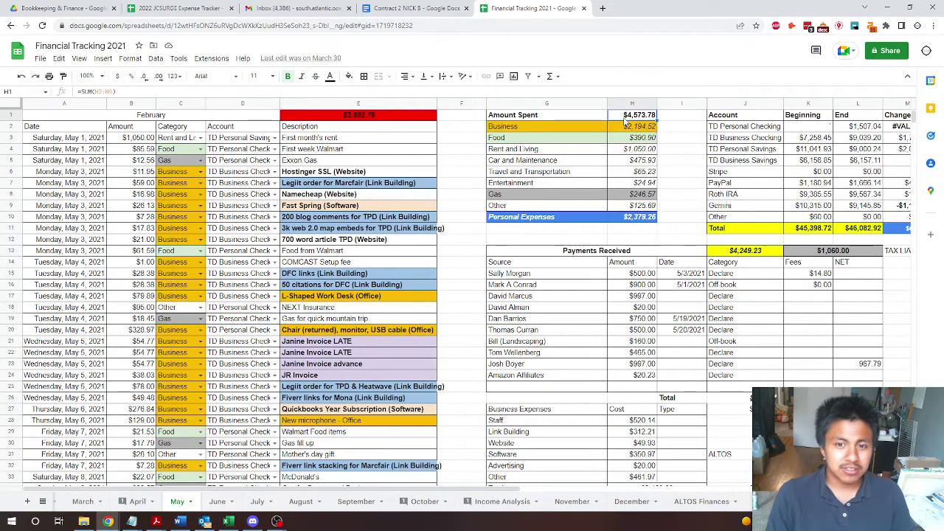
pyautogui.scroll(-7, 439, 287)
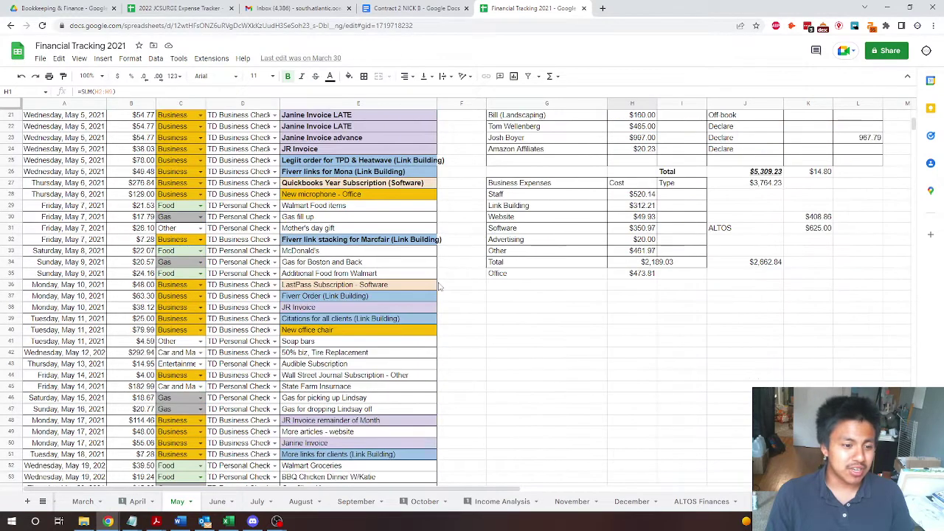
pyautogui.scroll(-3, 440, 287)
pyautogui.scroll(7, 439, 287)
pyautogui.click(88, 507)
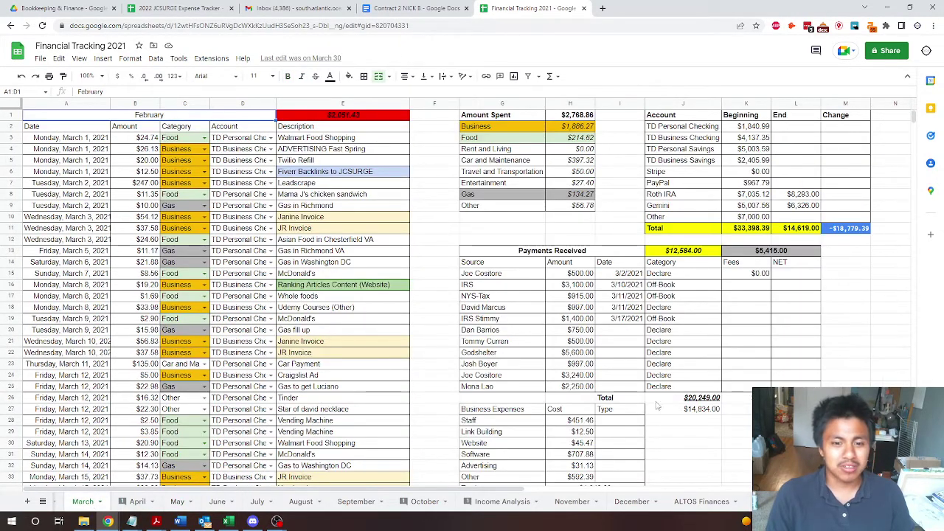
# Examine the formulas behind the payments received totals and the business expenses on the 2021 March sheet
pyautogui.click(659, 409)
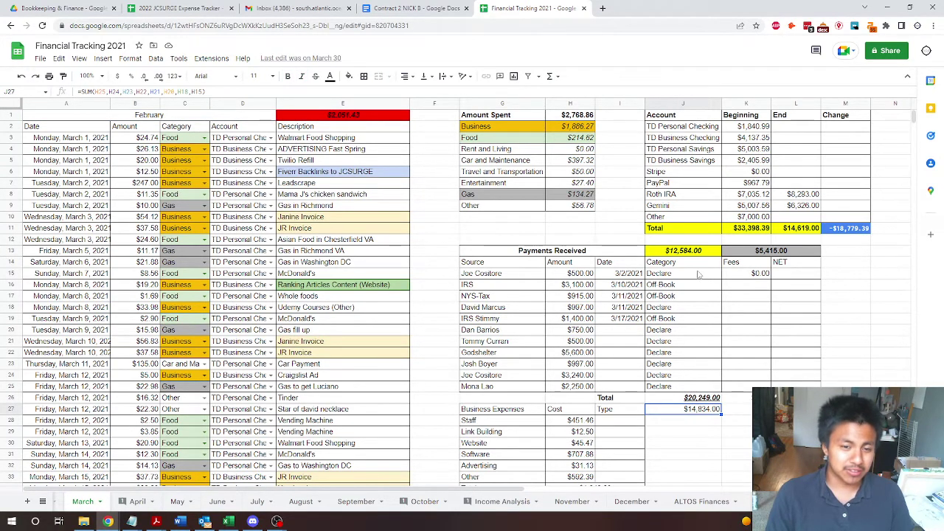
pyautogui.click(687, 252)
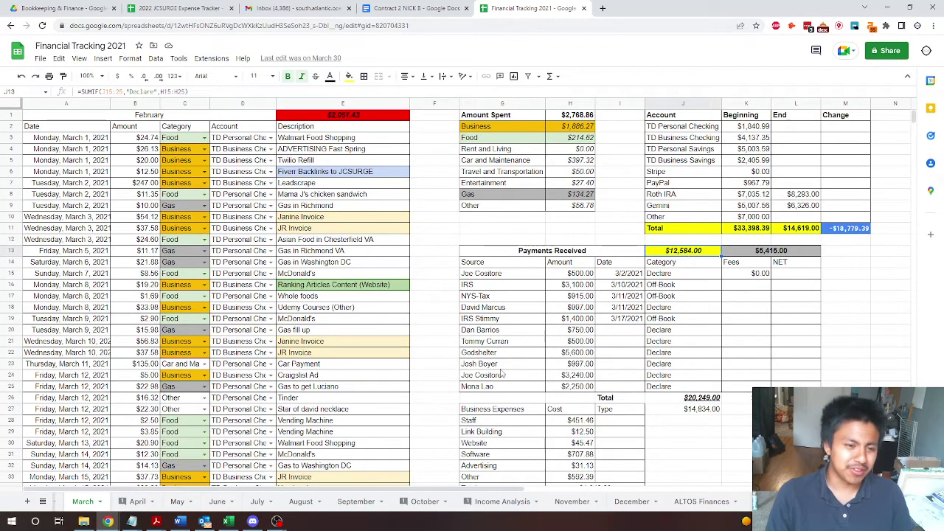
pyautogui.scroll(-2, 318, 353)
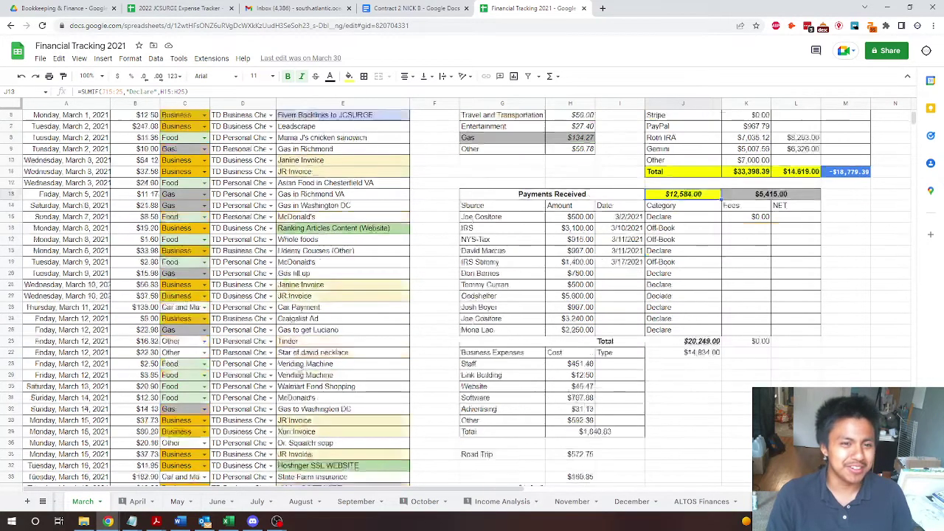
pyautogui.scroll(2, 301, 375)
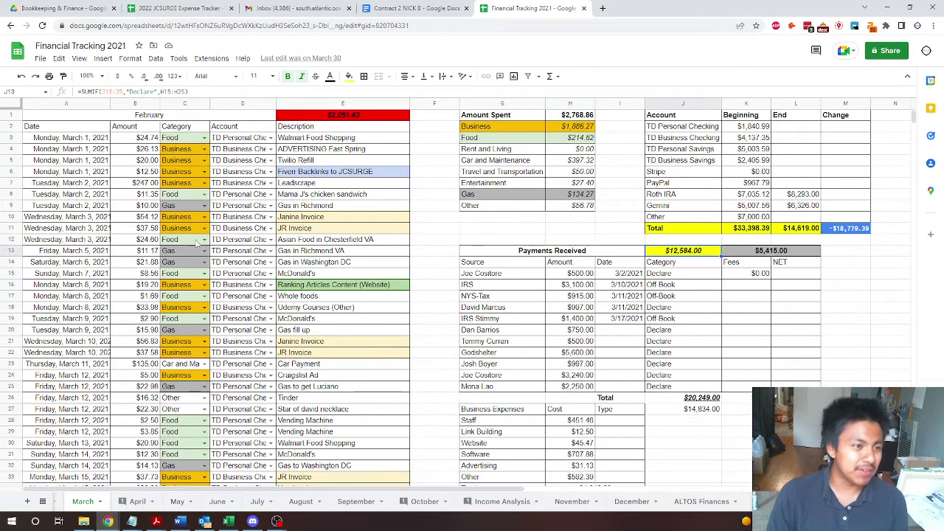
pyautogui.scroll(-3, 465, 399)
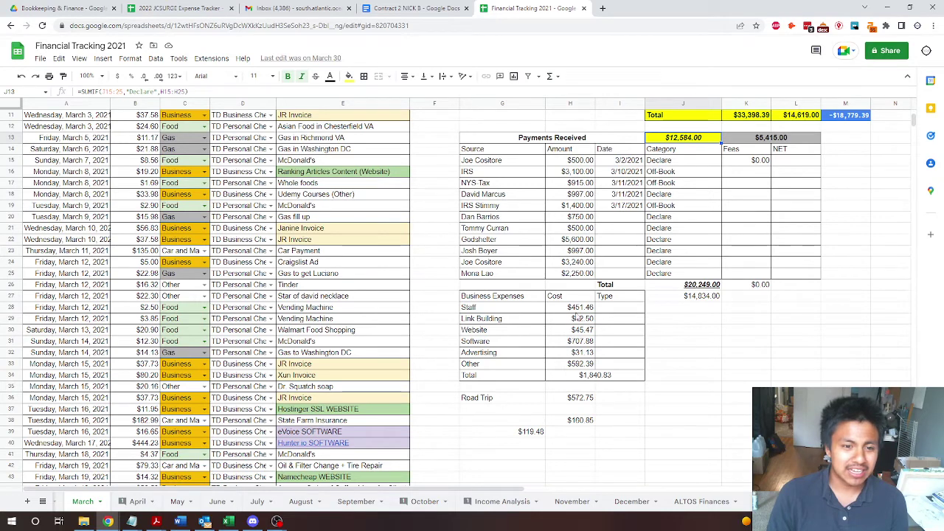
pyautogui.scroll(3, 641, 332)
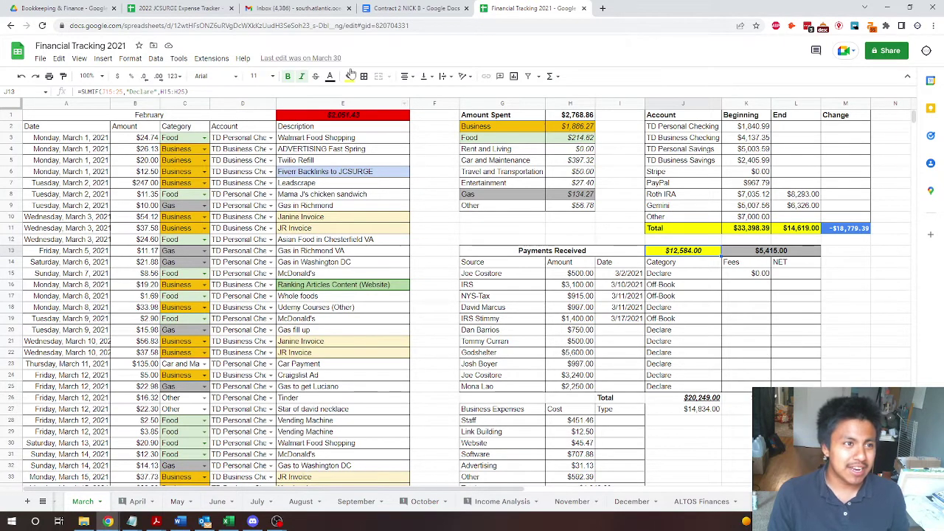
pyautogui.moveTo(426, 171); pyautogui.dragTo(459, 292)
# Return to the 2022 JCSURGE Expense Tracker and review the Dashboard's monthly totals, pie charts and labor amounts
pyautogui.click(179, 8)
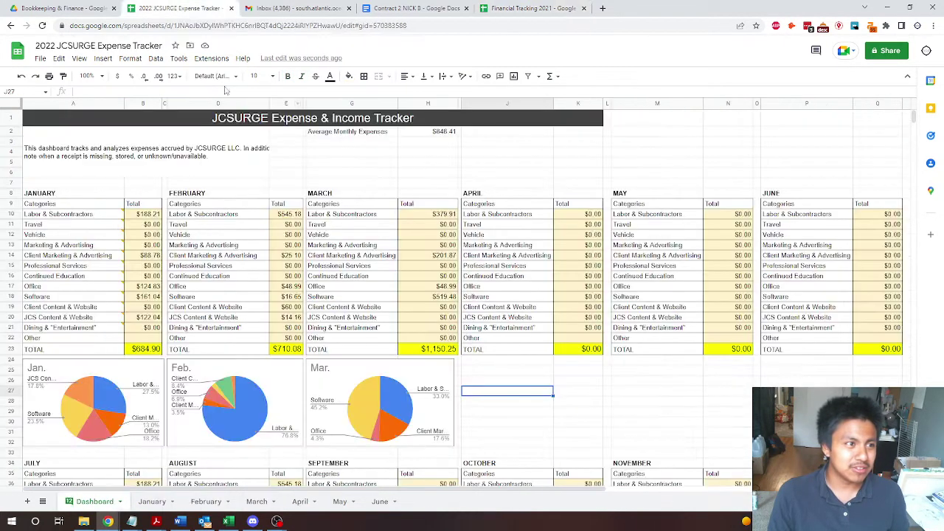
pyautogui.scroll(-2, 145, 310)
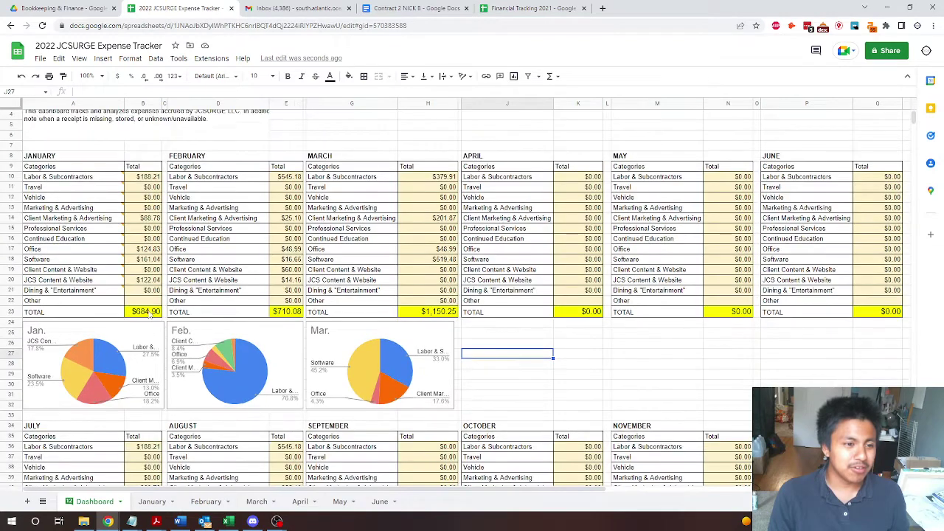
pyautogui.scroll(2, 312, 350)
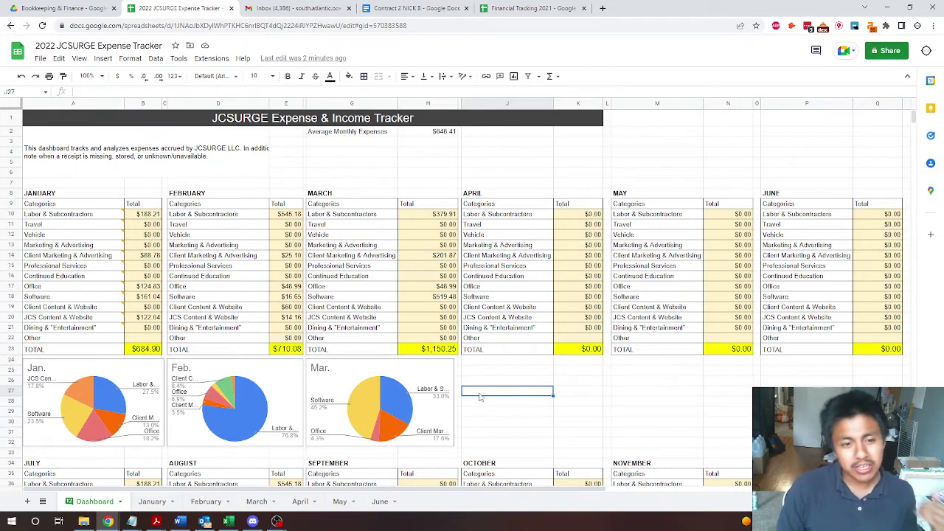
pyautogui.click(385, 399)
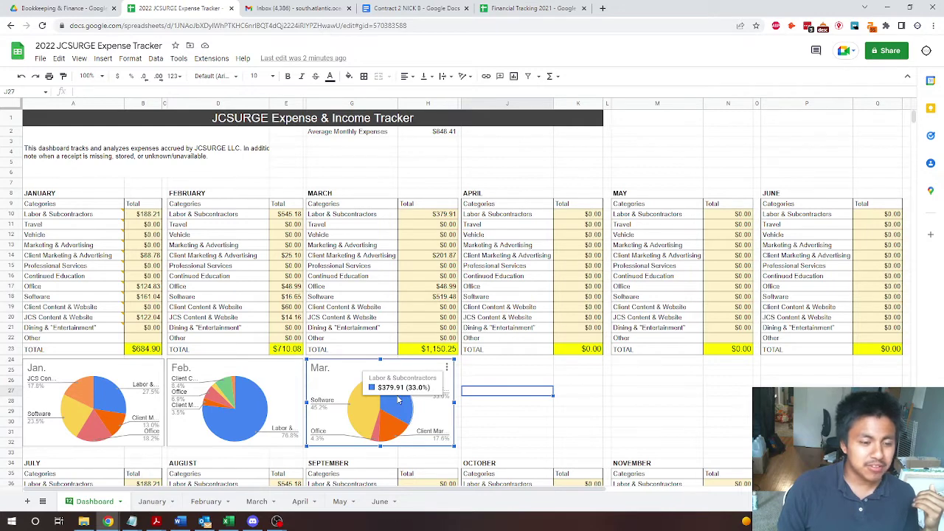
pyautogui.click(143, 215)
pyautogui.click(290, 224)
pyautogui.click(440, 162)
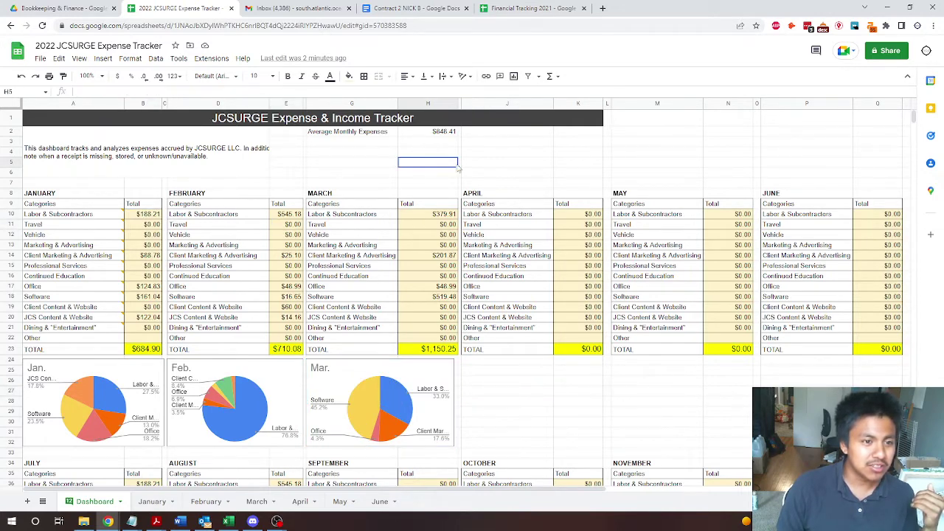
# Label cell G3 "Average Labor Expense" beneath the Average Monthly Expenses label
pyautogui.click(374, 145)
pyautogui.write('Averag')
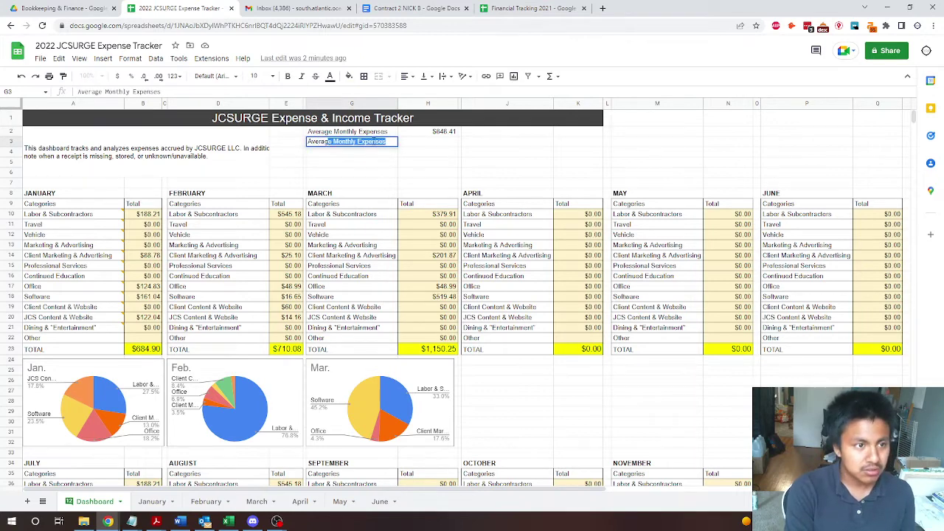
pyautogui.write('e Labor Expense')
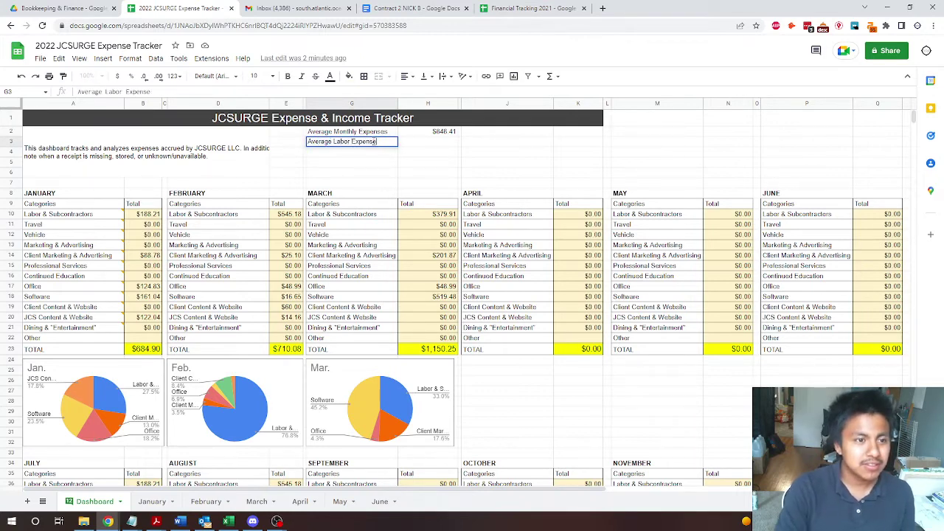
pyautogui.press('Tab')
# In cell H3, average the January, February and March Labor & Subcontractors amounts with =AVERAGE(B10,E10,H10)
pyautogui.click(549, 76)
pyautogui.click(590, 112)
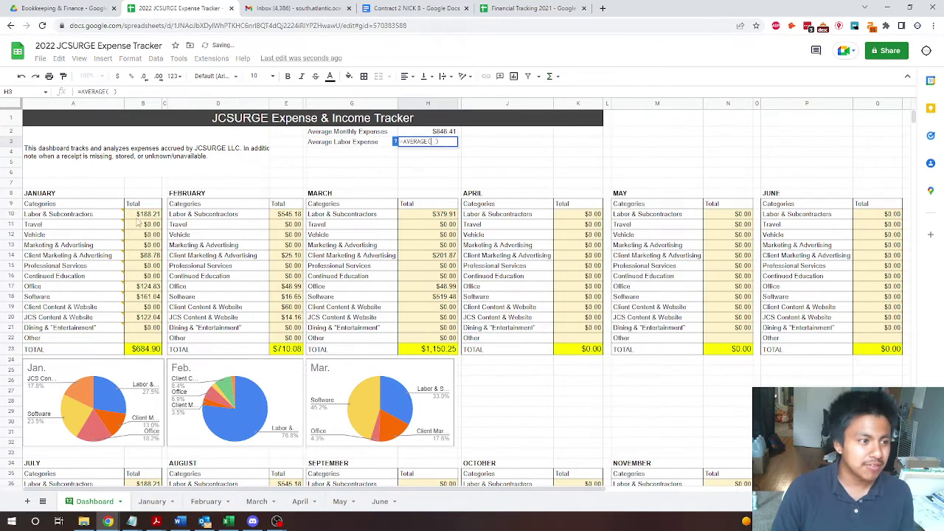
pyautogui.click(144, 214)
pyautogui.keyDown('ctrl'); pyautogui.click(286, 218); pyautogui.keyUp('ctrl')
pyautogui.keyDown('ctrl'); pyautogui.click(443, 221); pyautogui.keyUp('ctrl')
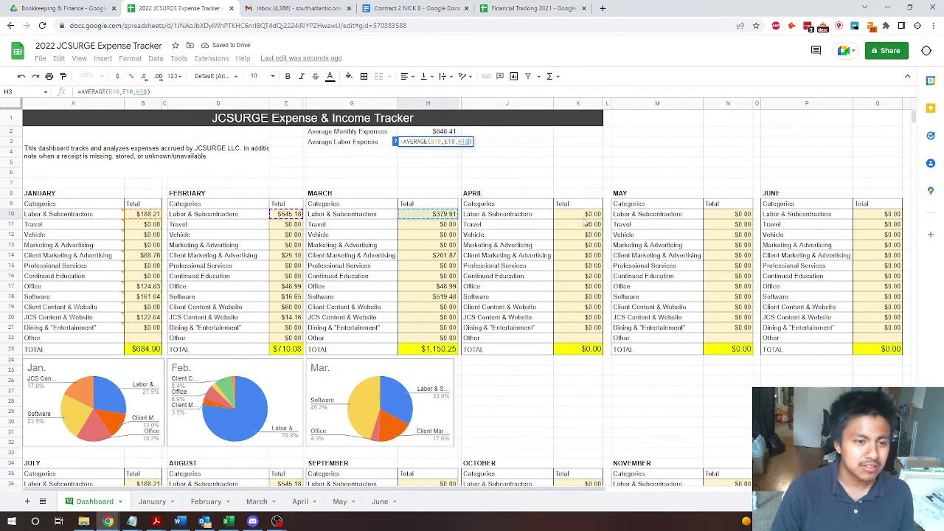
pyautogui.press('Return')
pyautogui.press('Up')
pyautogui.press('Right')
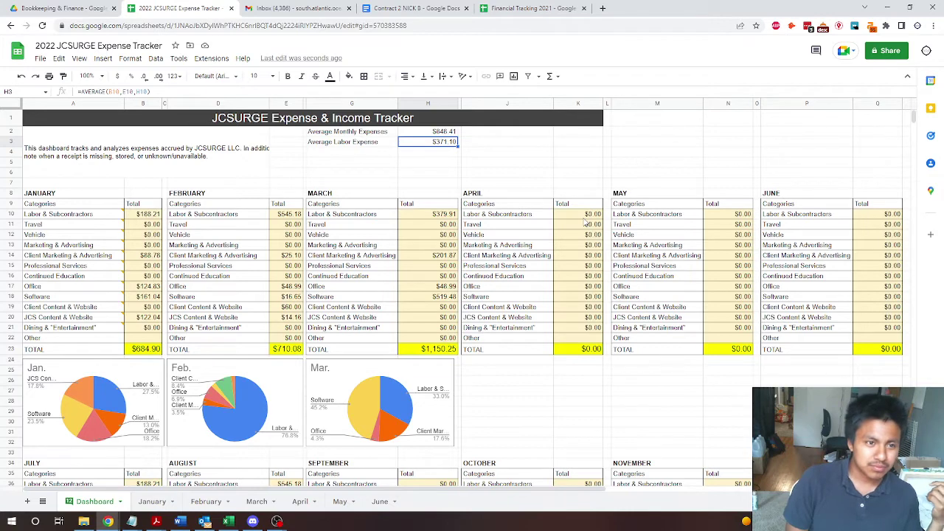
# Open the Calculator app, divide 500 by 5000, and close it
pyautogui.press('super')
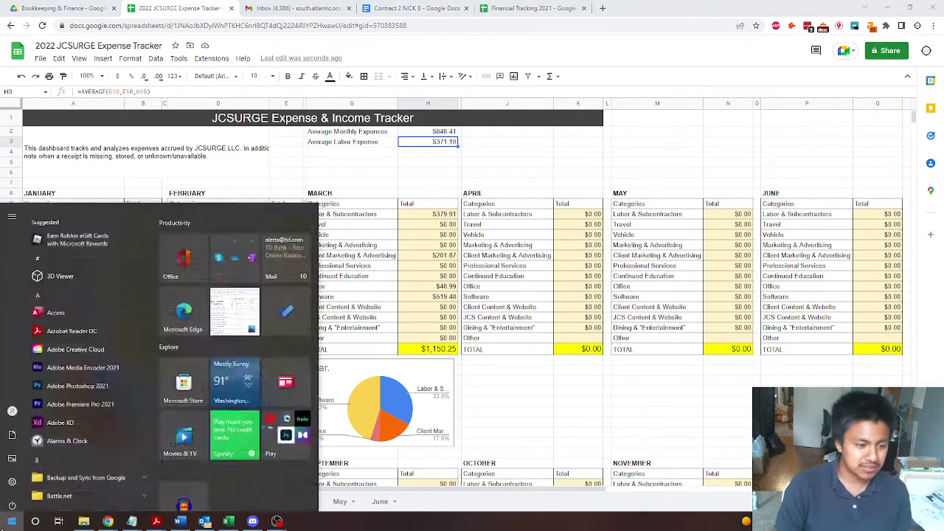
pyautogui.write('ca')
pyautogui.press('Return')
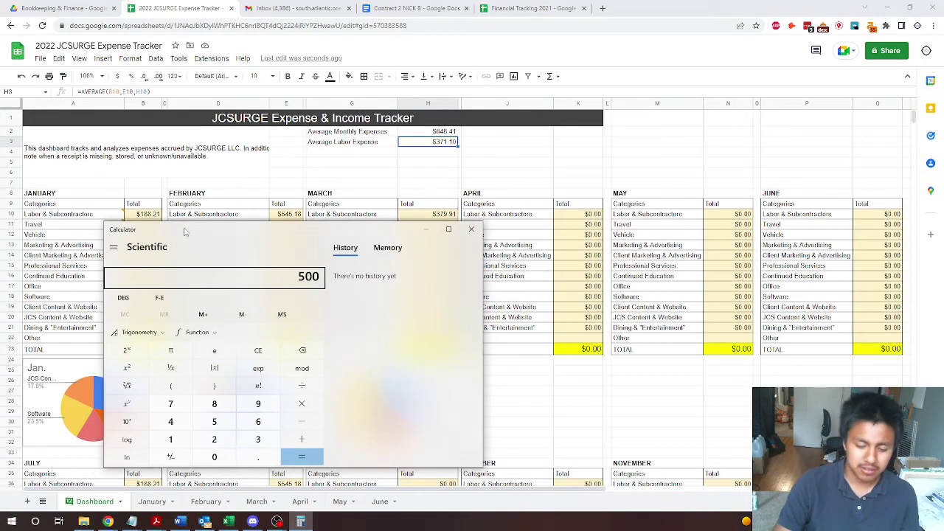
pyautogui.press('-')
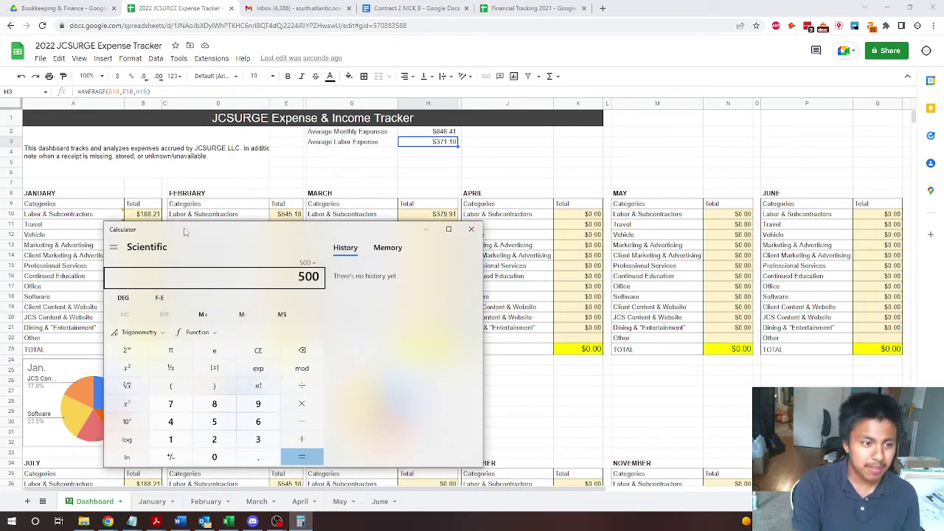
pyautogui.write('5000')
pyautogui.press('Return')
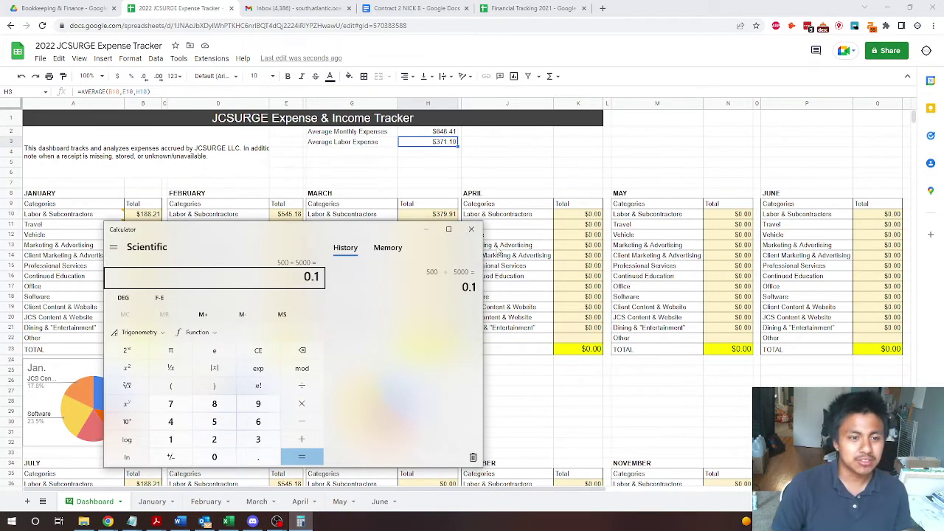
pyautogui.click(471, 229)
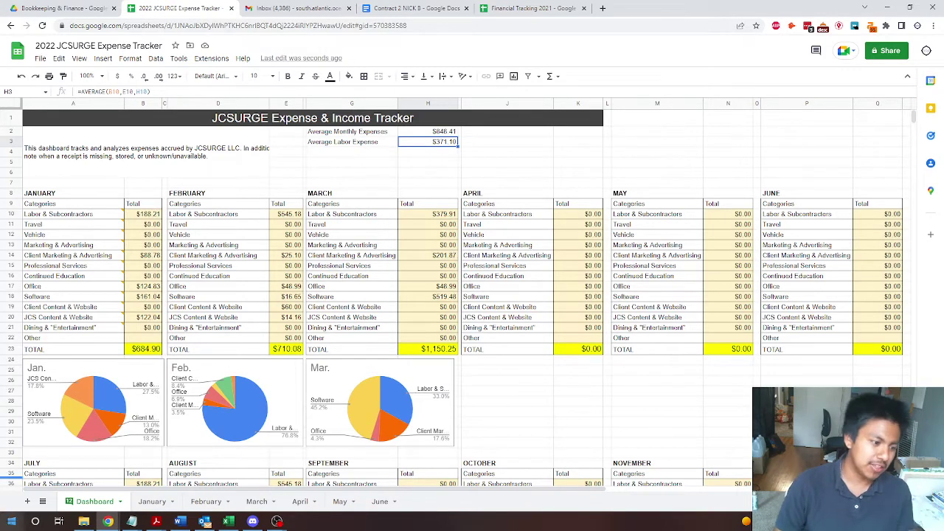
# Reopen the Calculator app to repeat the division of 500 by 5000, and return to the Dashboard
pyautogui.click(12, 522)
pyautogui.write('ca')
pyautogui.press('Return')
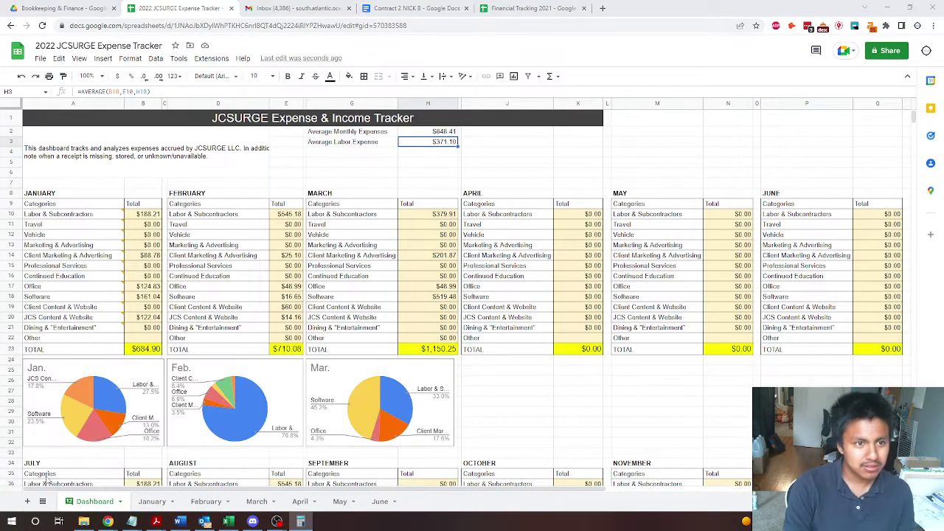
pyautogui.write('500/5000')
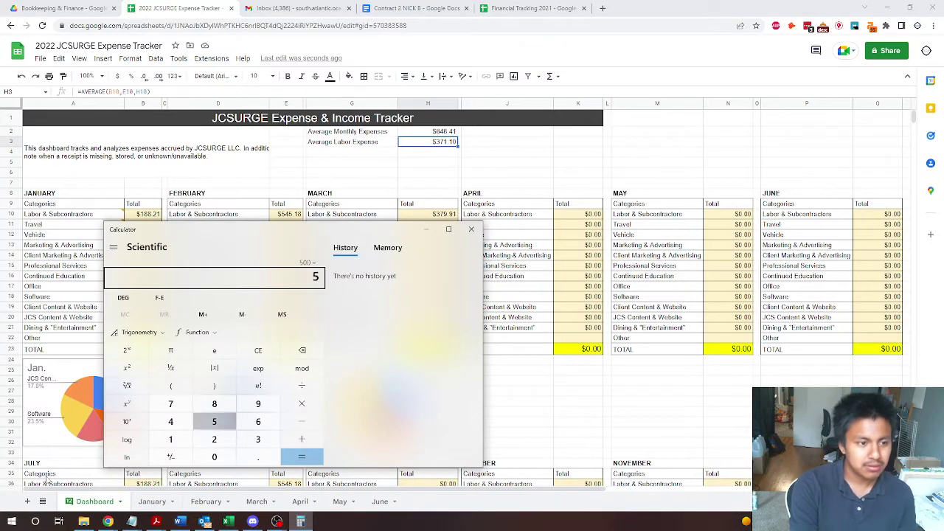
pyautogui.press('Return')
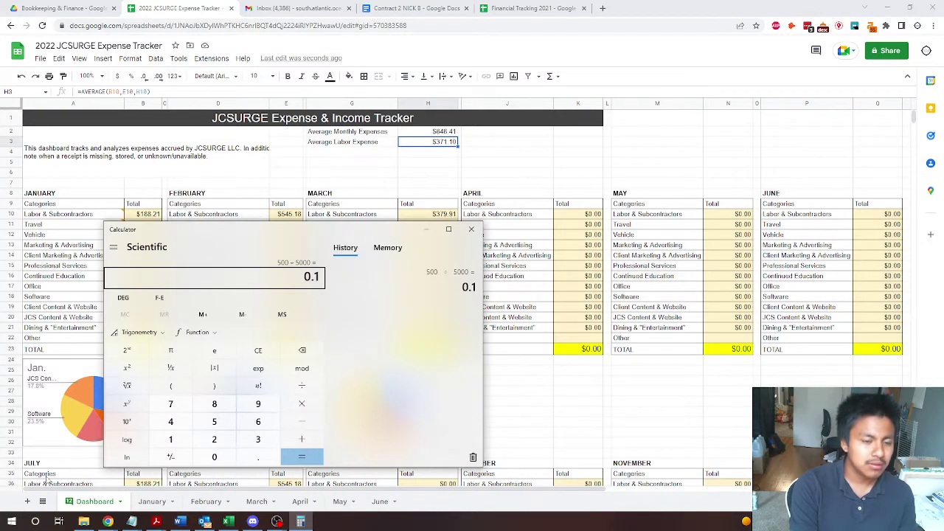
pyautogui.click(471, 230)
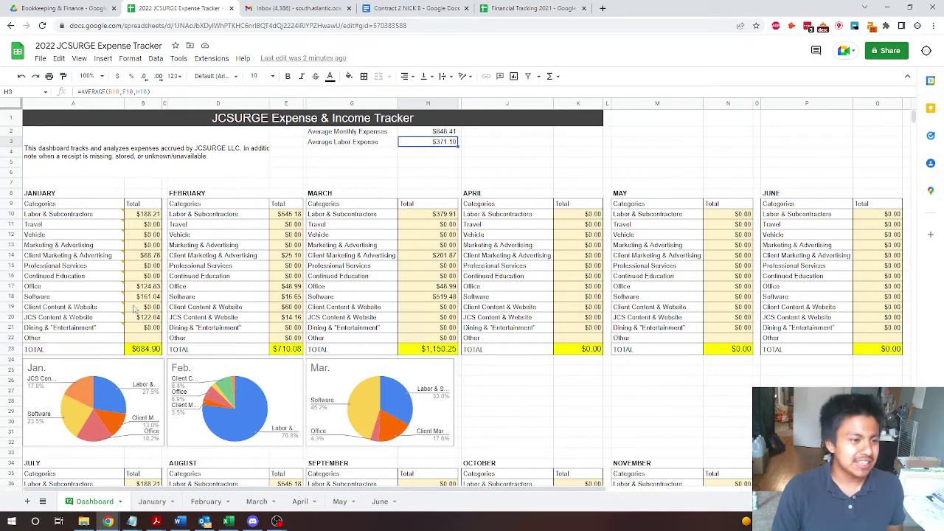
# Label cell G4 "Average Software Expense" beneath the labor expense label
pyautogui.click(336, 154)
pyautogui.write('Av')
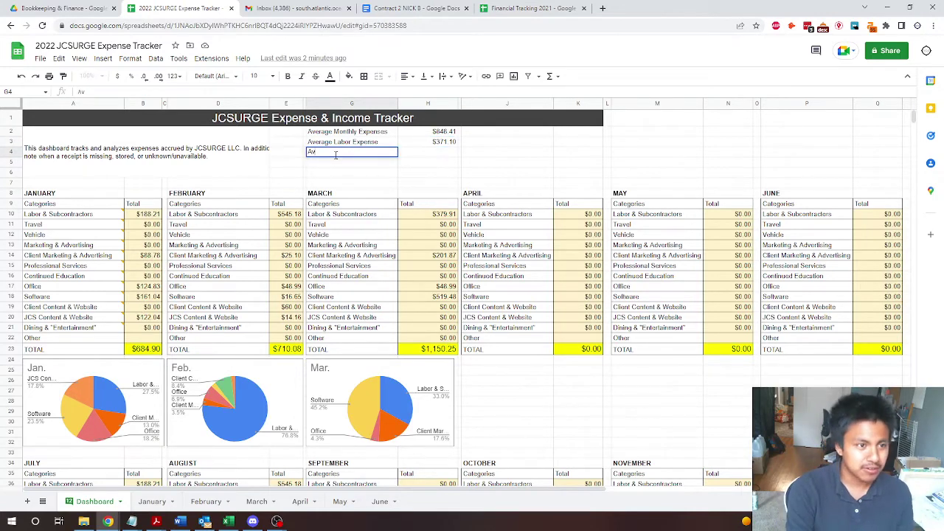
pyautogui.write('erage Software Ep')
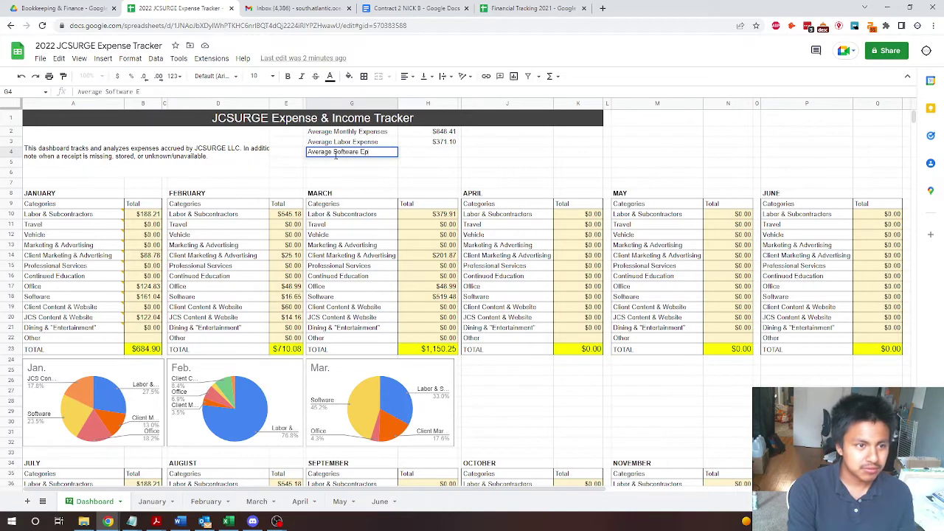
pyautogui.press('BackSpace')
pyautogui.write('xpense')
pyautogui.press('Tab')
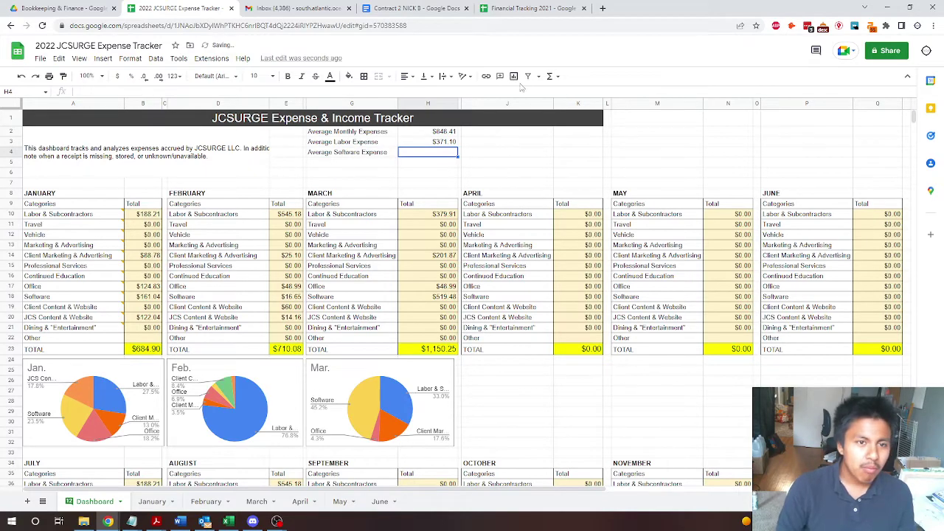
# In cell H4, average the January, February and March Software amounts from cells B18, E18 and H18
pyautogui.click(549, 75)
pyautogui.click(566, 108)
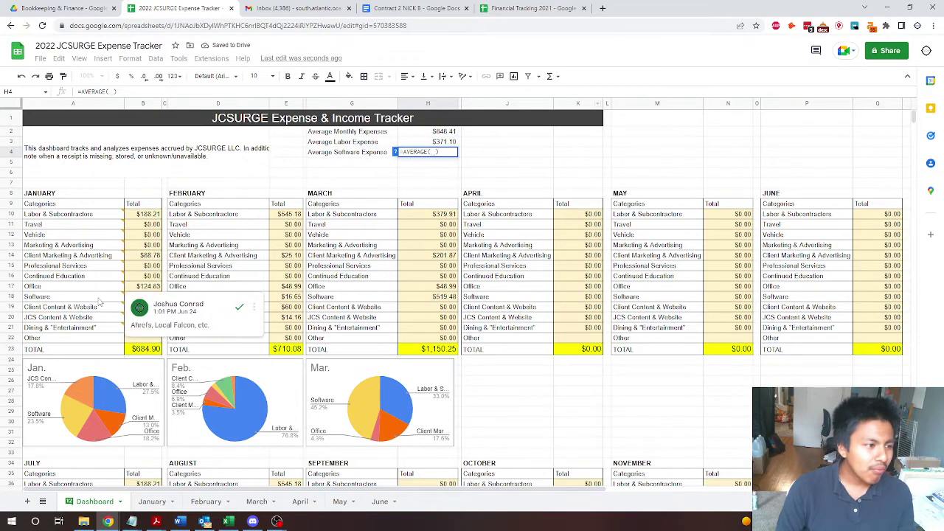
pyautogui.click(151, 296)
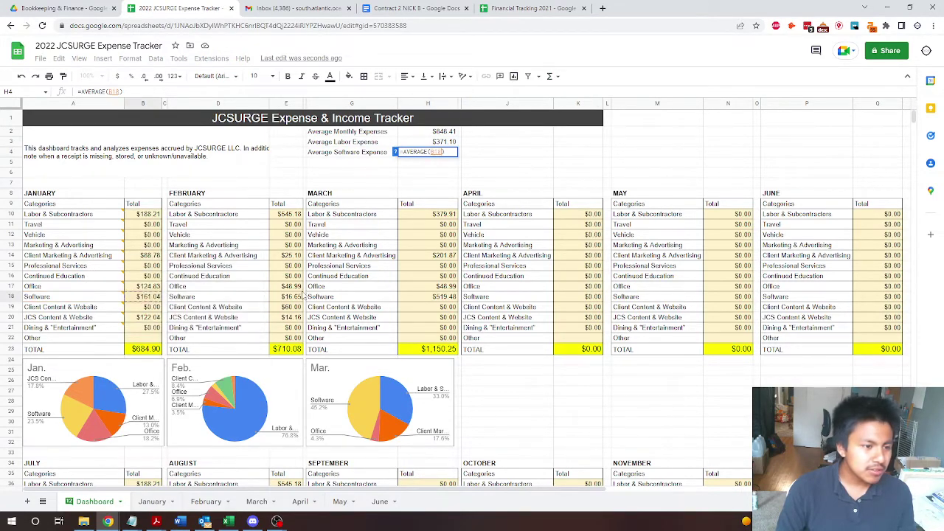
pyautogui.write(',')
pyautogui.click(298, 296)
pyautogui.write(',')
pyautogui.click(444, 297)
pyautogui.press('Return')
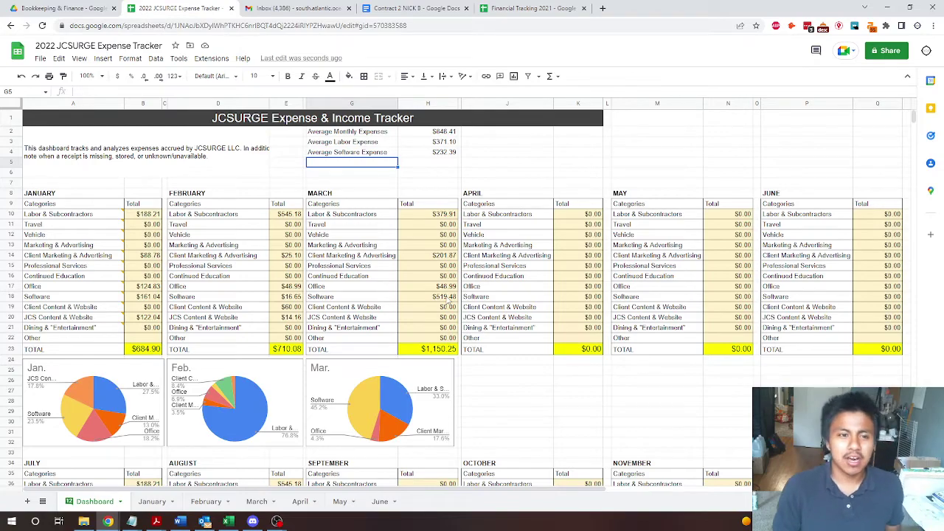
# Look over the monthly tables and label cell J2 "Q1 Total" beside the average monthly expenses
pyautogui.scroll(-5, 428, 274)
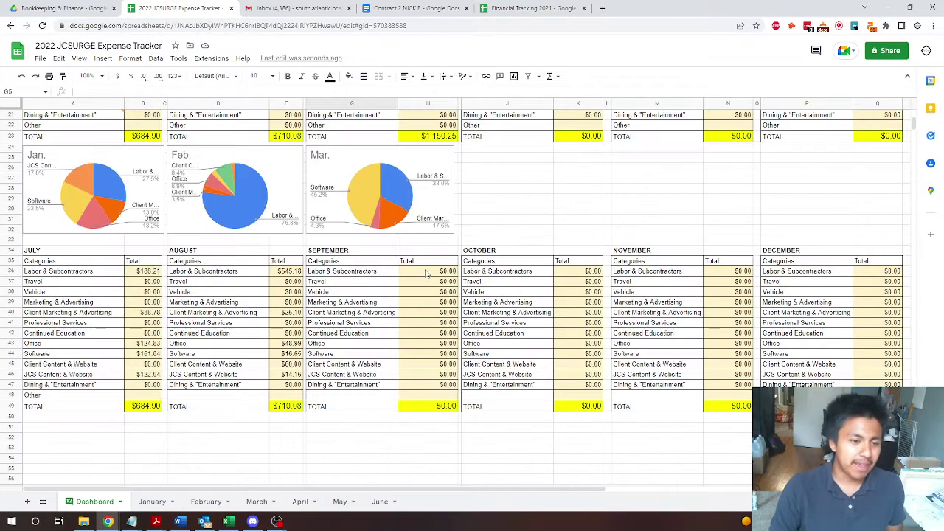
pyautogui.scroll(5, 426, 274)
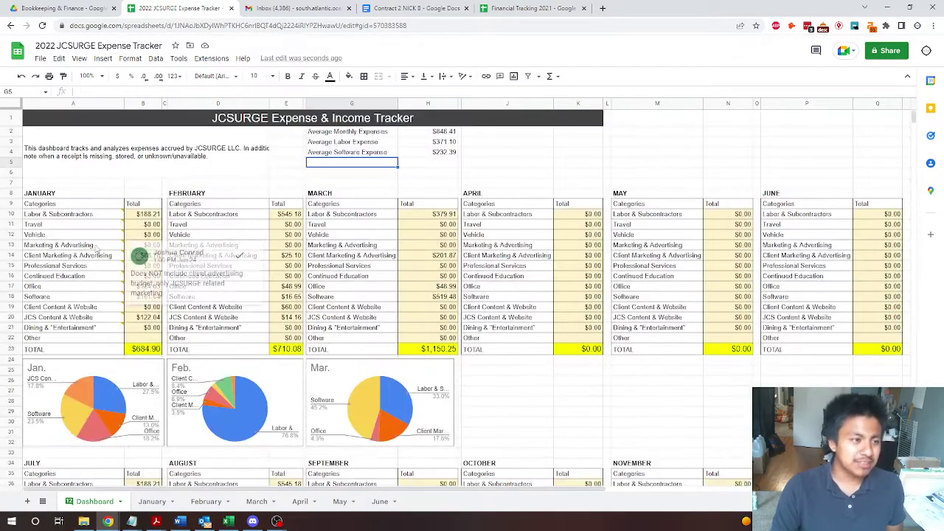
pyautogui.moveTo(41, 204); pyautogui.dragTo(453, 356)
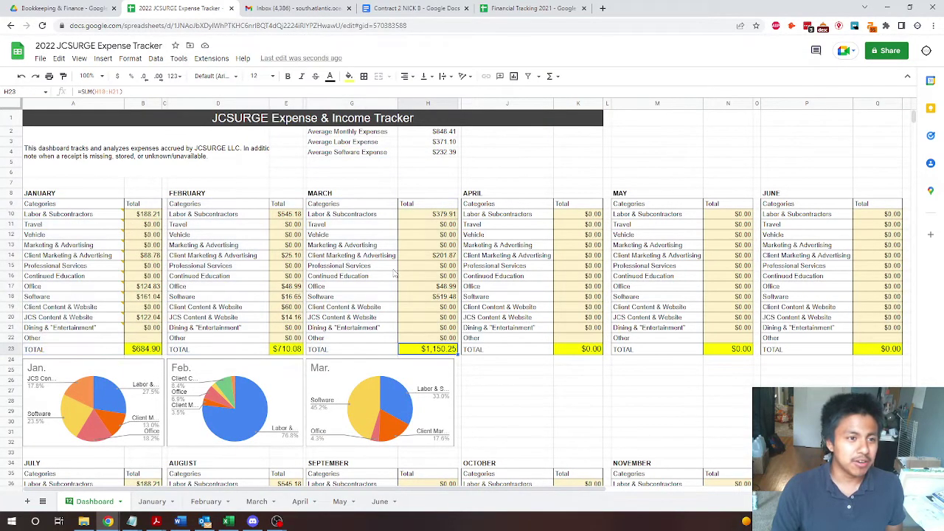
pyautogui.click(347, 163)
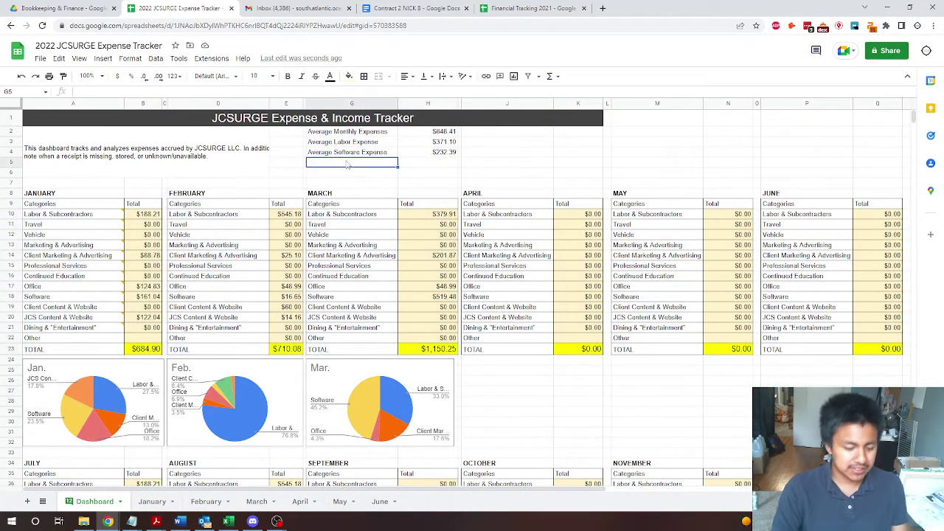
pyautogui.click(493, 133)
pyautogui.write('Q1 Total')
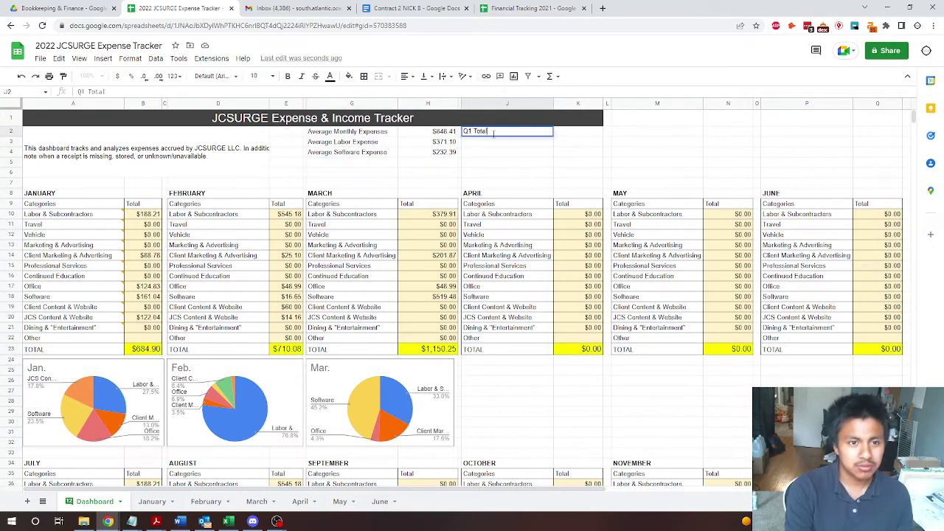
pyautogui.press('Tab')
# In cell K2, add up the January, February and March totals with =SUM(B23,E23,H23)
pyautogui.click(550, 76)
pyautogui.click(558, 92)
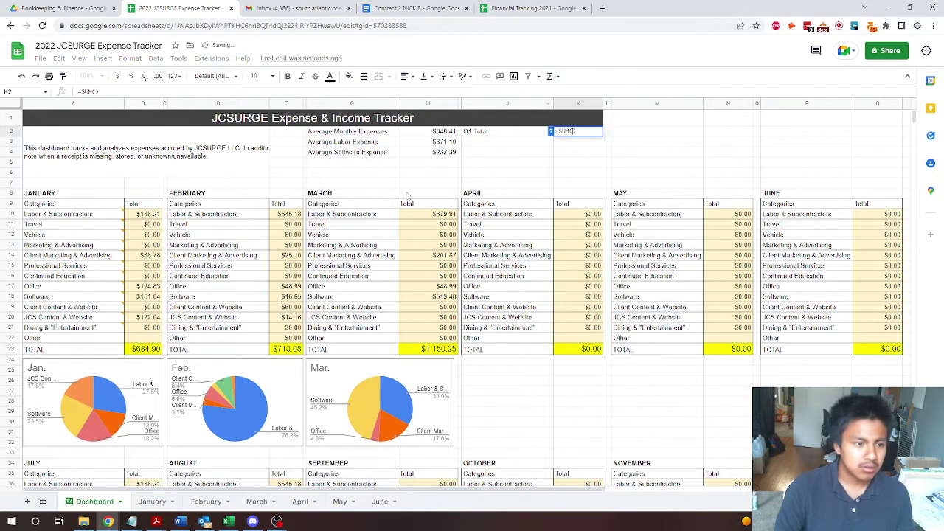
pyautogui.click(151, 350)
pyautogui.keyDown('ctrl'); pyautogui.click(290, 351); pyautogui.keyUp('ctrl')
pyautogui.keyDown('ctrl'); pyautogui.click(442, 351); pyautogui.keyUp('ctrl')
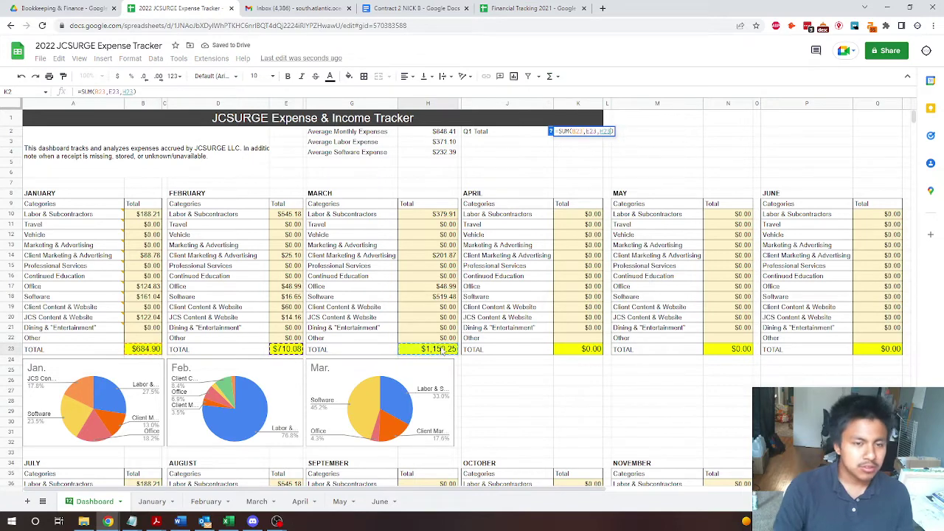
pyautogui.press('Return')
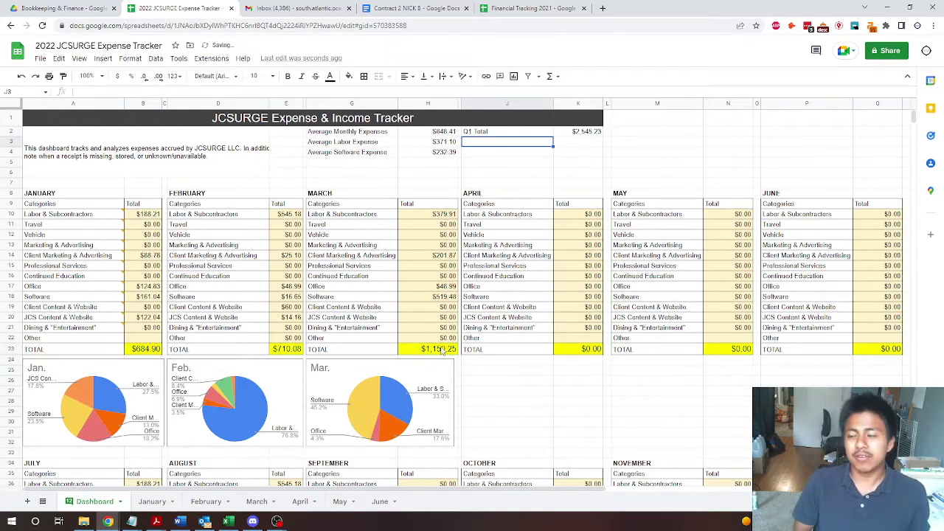